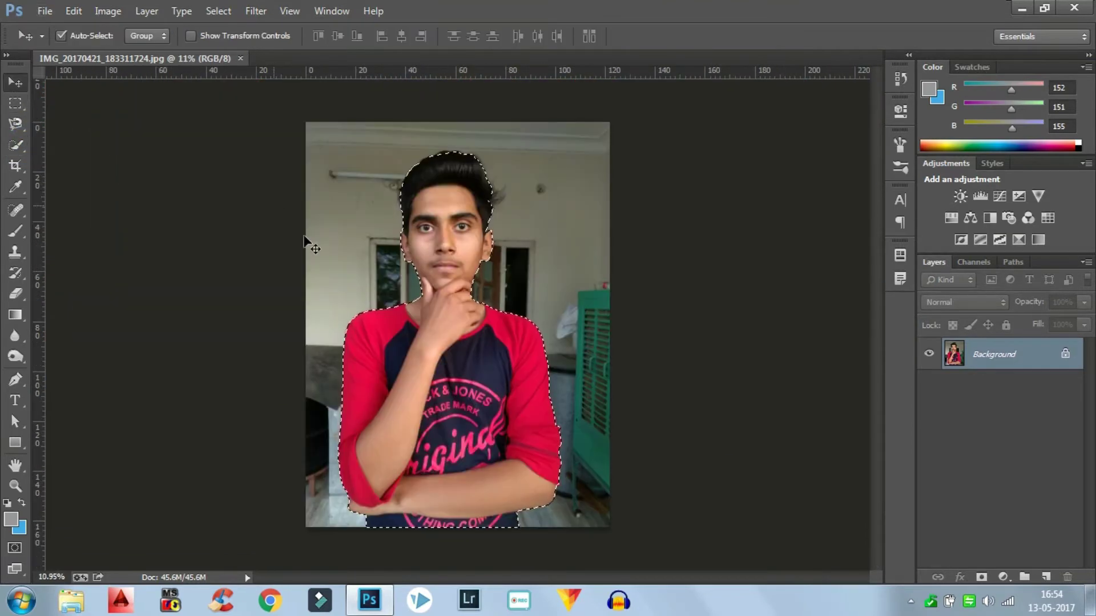
# - Create a new document 2400 px wide by 3000 px high at 300 ppi
pyautogui.click(38, 13)
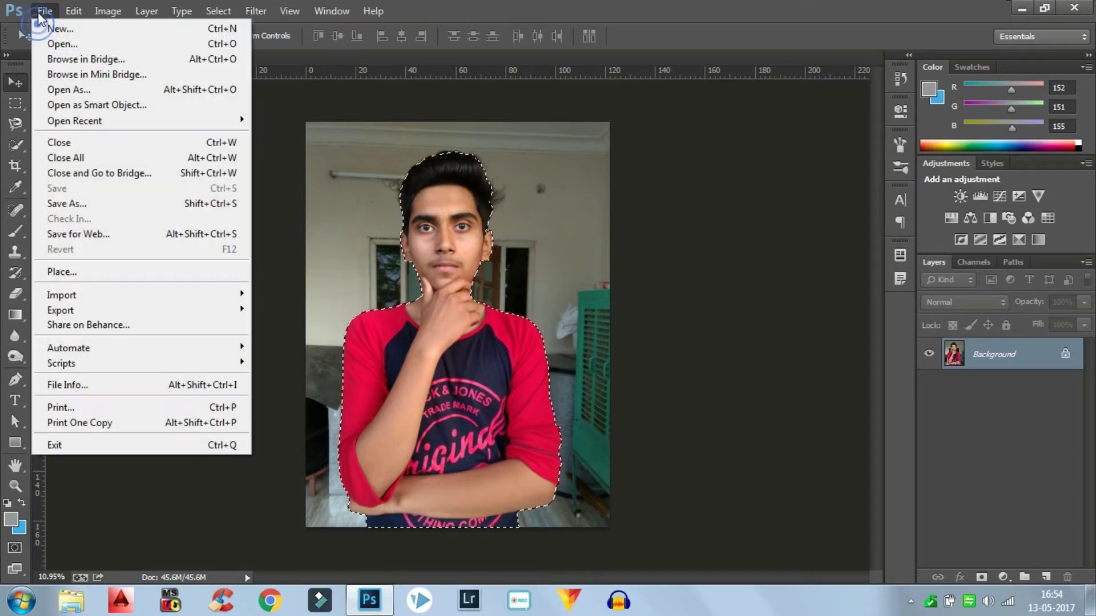
pyautogui.click(49, 25)
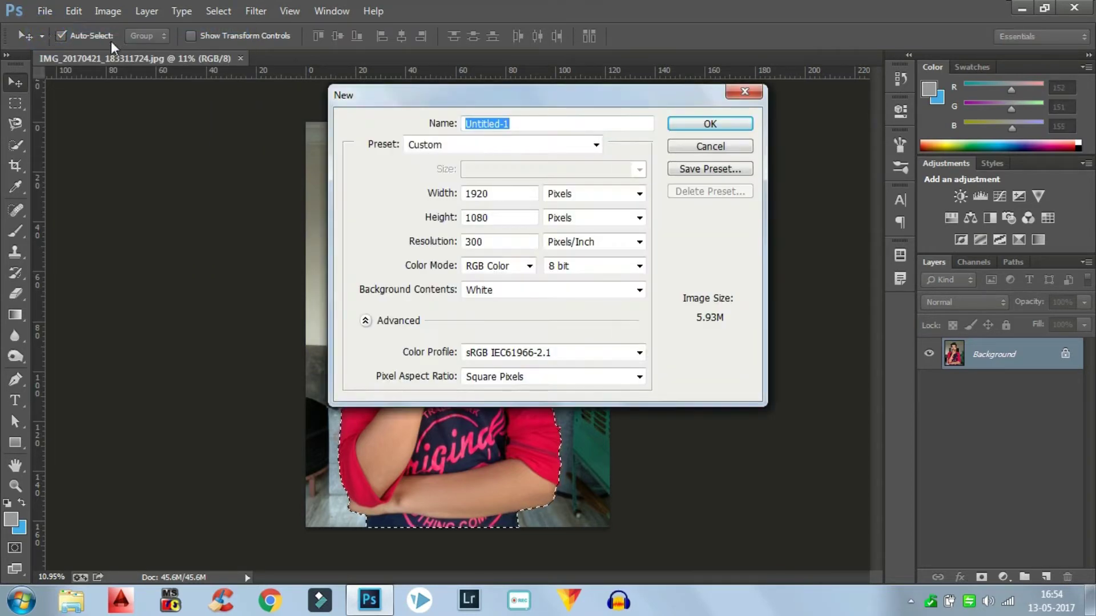
pyautogui.doubleClick(497, 196)
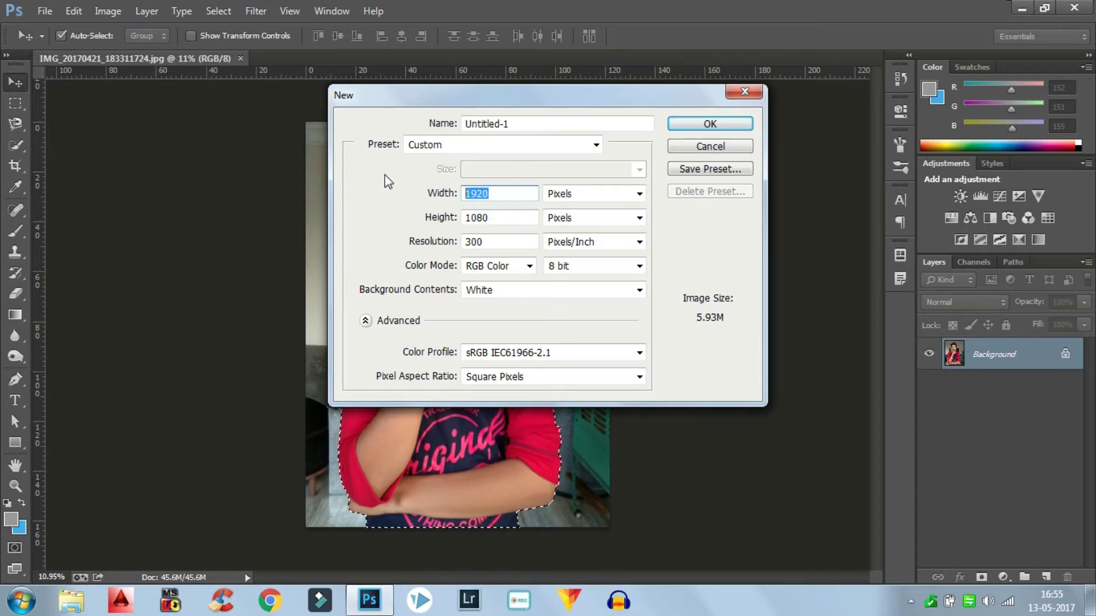
pyautogui.press('BackSpace')
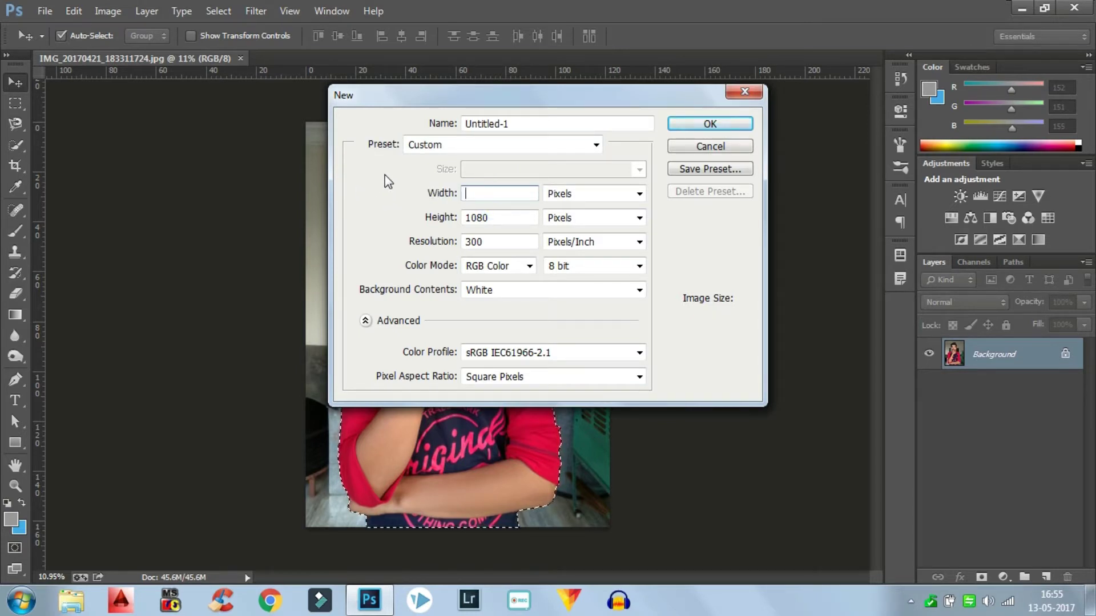
pyautogui.write('24')
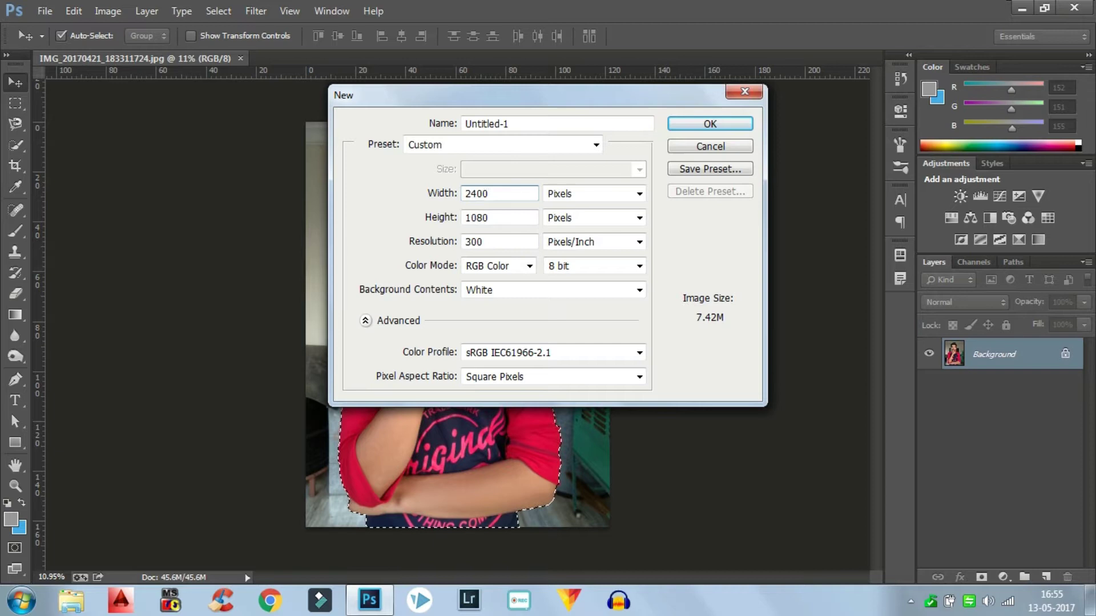
pyautogui.write('00')
pyautogui.doubleClick(521, 215)
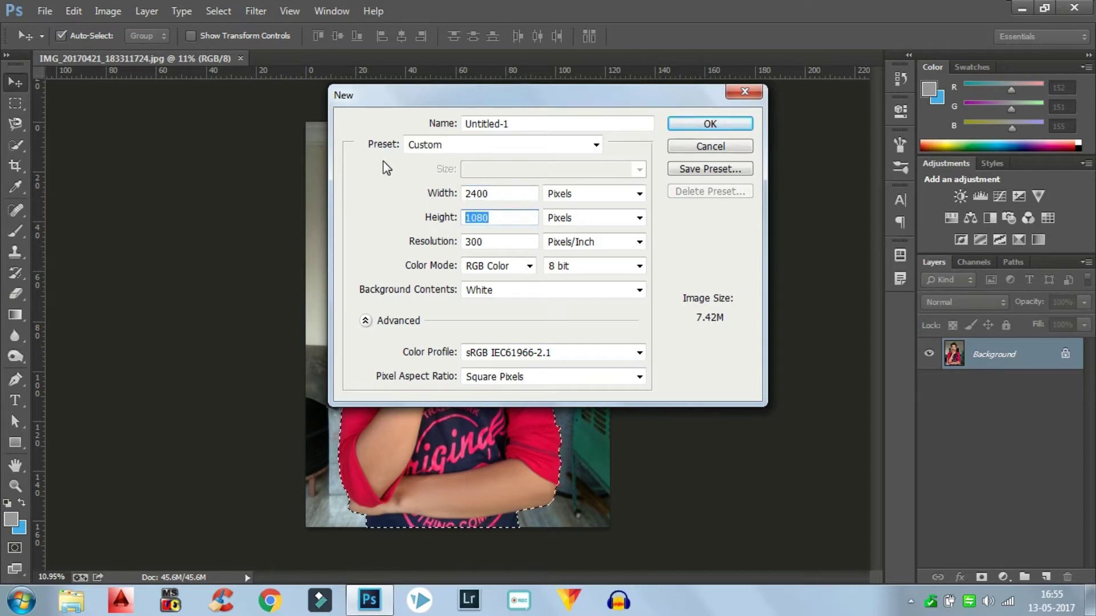
pyautogui.press('BackSpace')
pyautogui.write('3000')
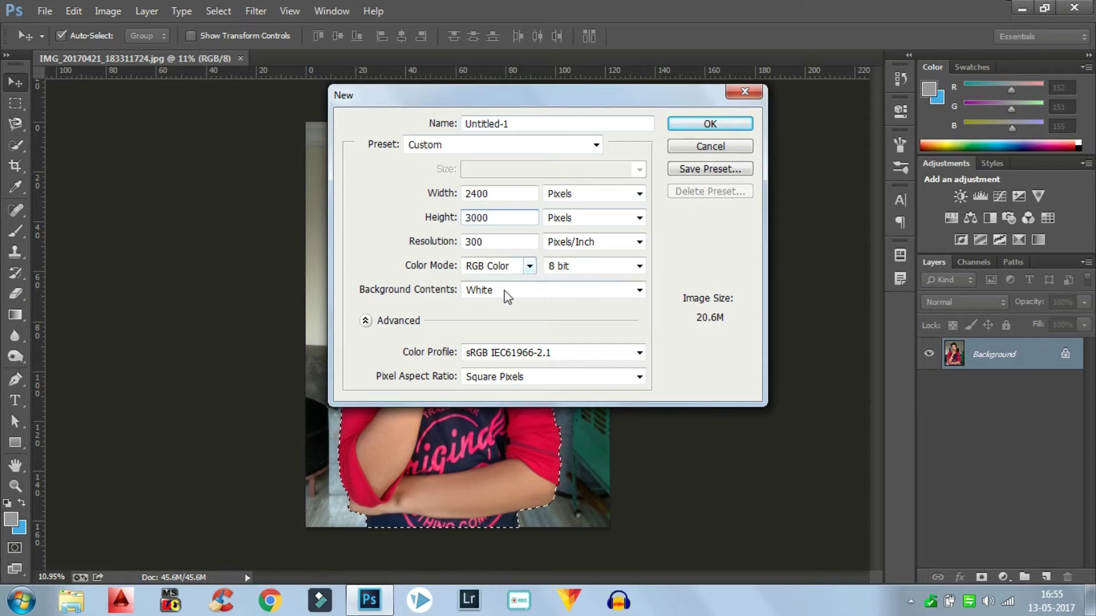
pyautogui.click(684, 123)
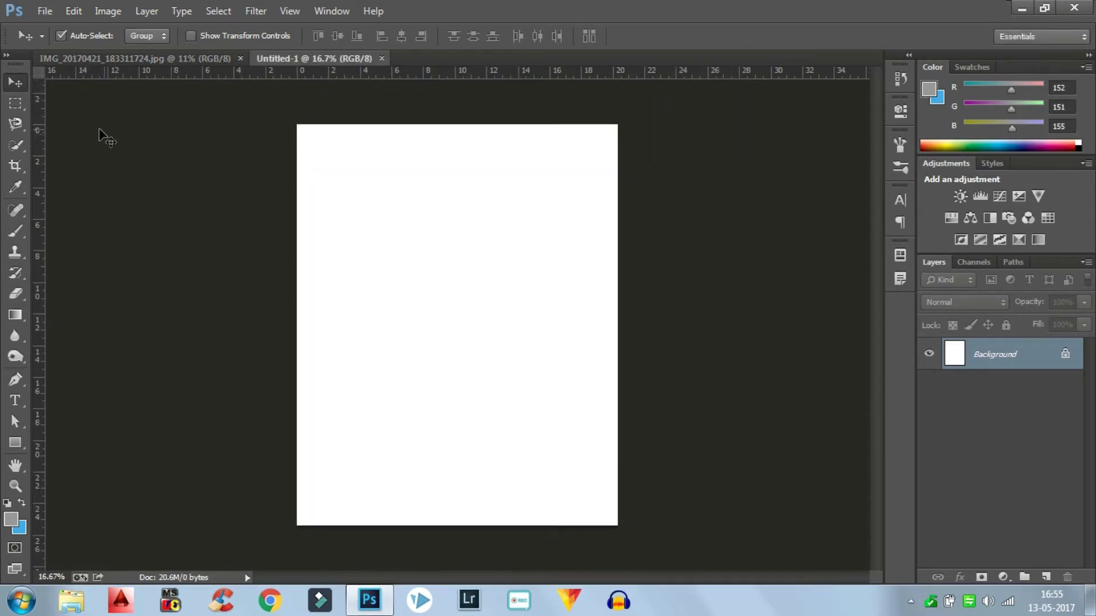
# - Select the whole white canvas with the Magic Wand tool
pyautogui.click(16, 145)
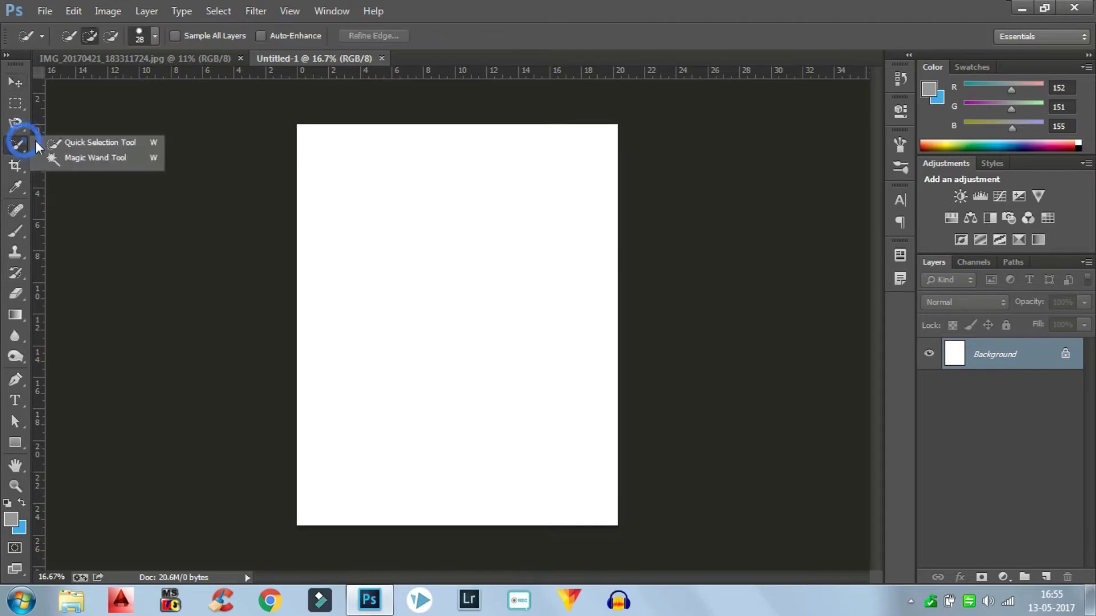
pyautogui.click(57, 160)
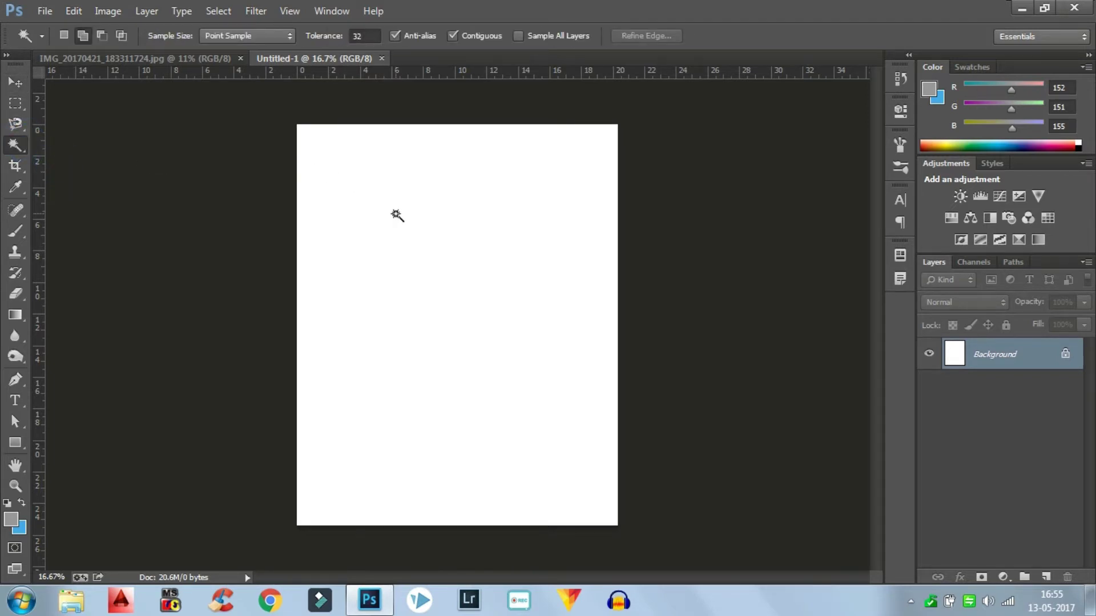
pyautogui.click(397, 215)
pyautogui.rightClick(393, 211)
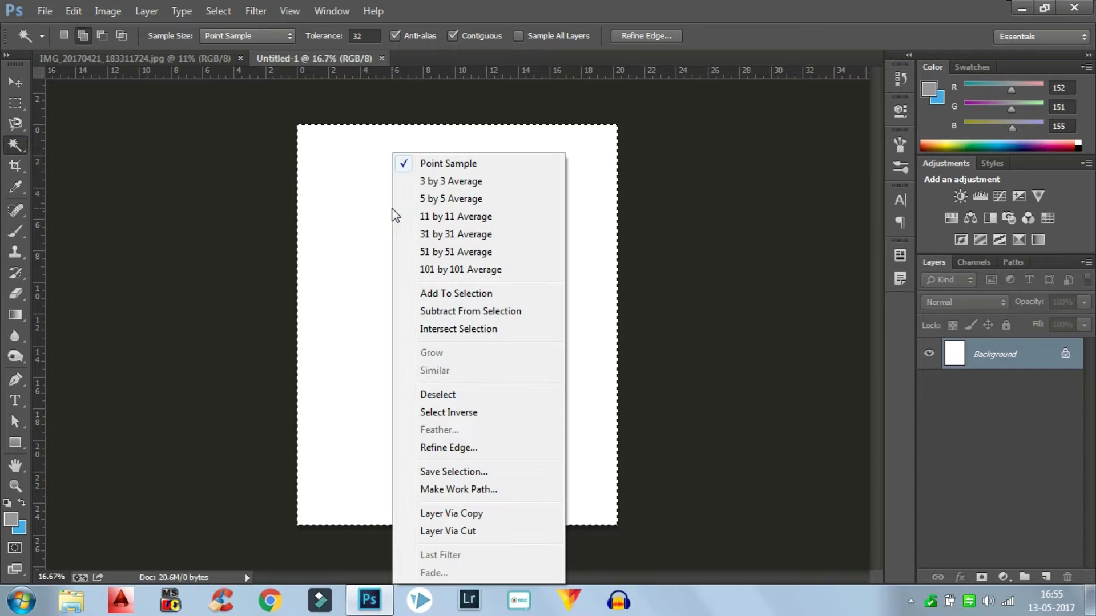
pyautogui.click(352, 207)
# - Fill the selection with custom colour black (000000), then deselect
pyautogui.press('BackSpace')
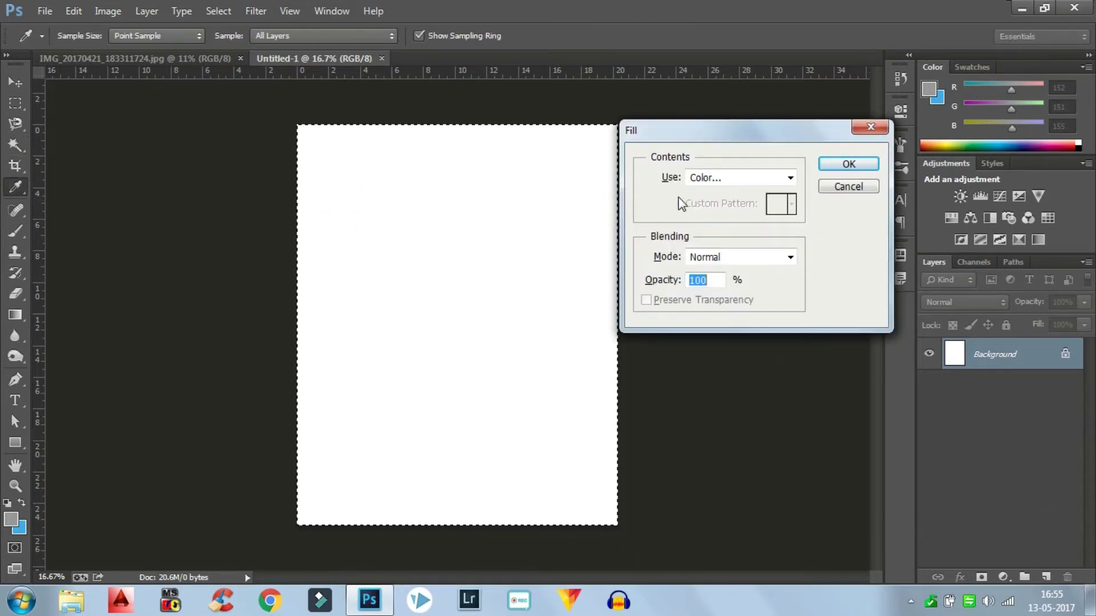
pyautogui.click(745, 180)
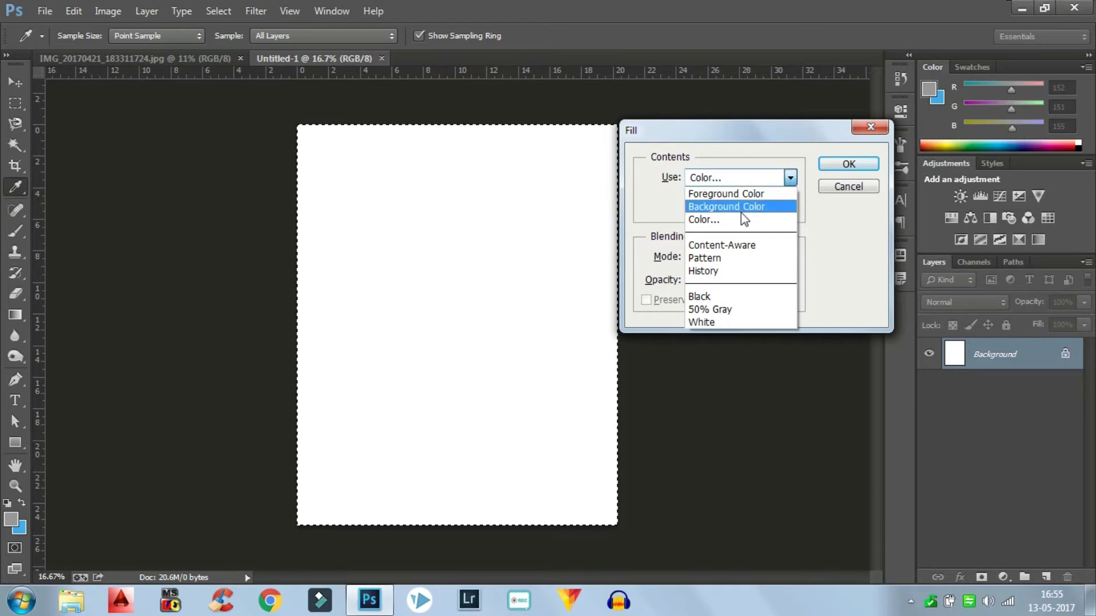
pyautogui.click(742, 221)
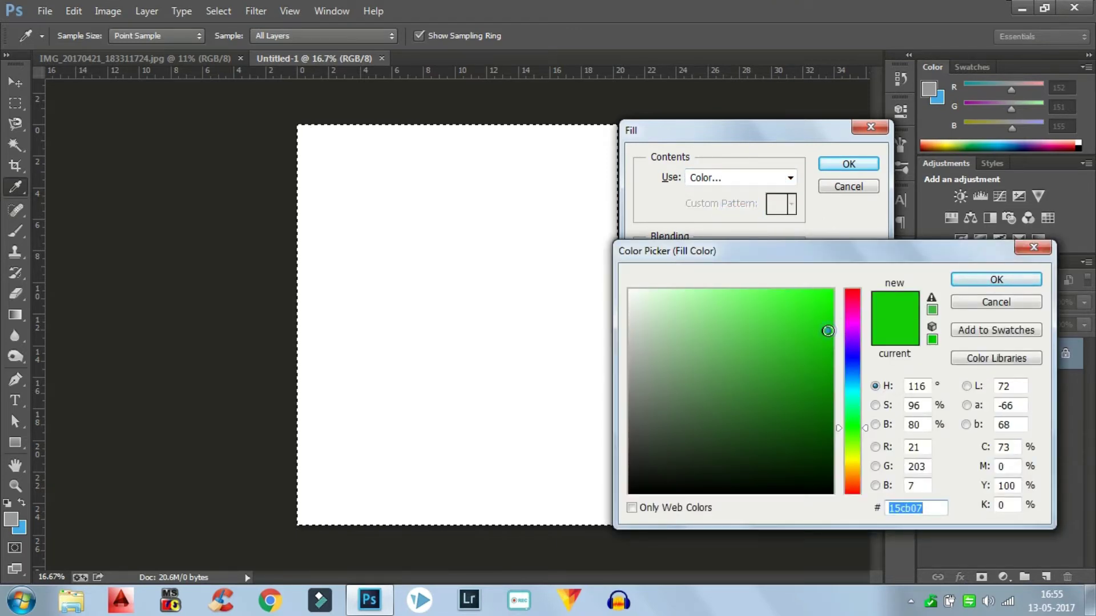
pyautogui.click(571, 524)
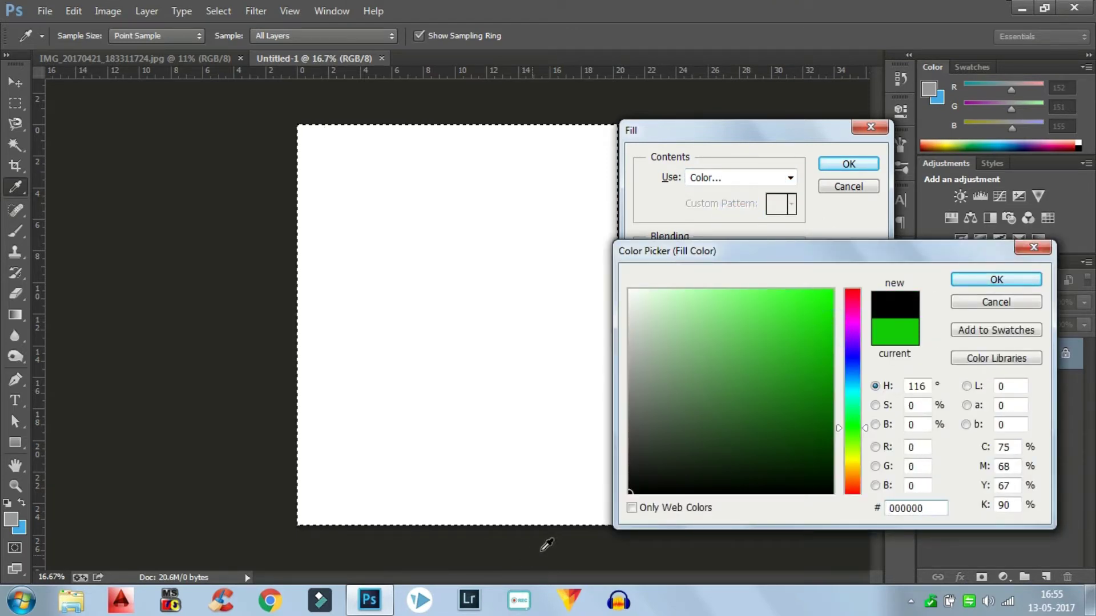
pyautogui.click(991, 281)
pyautogui.click(856, 165)
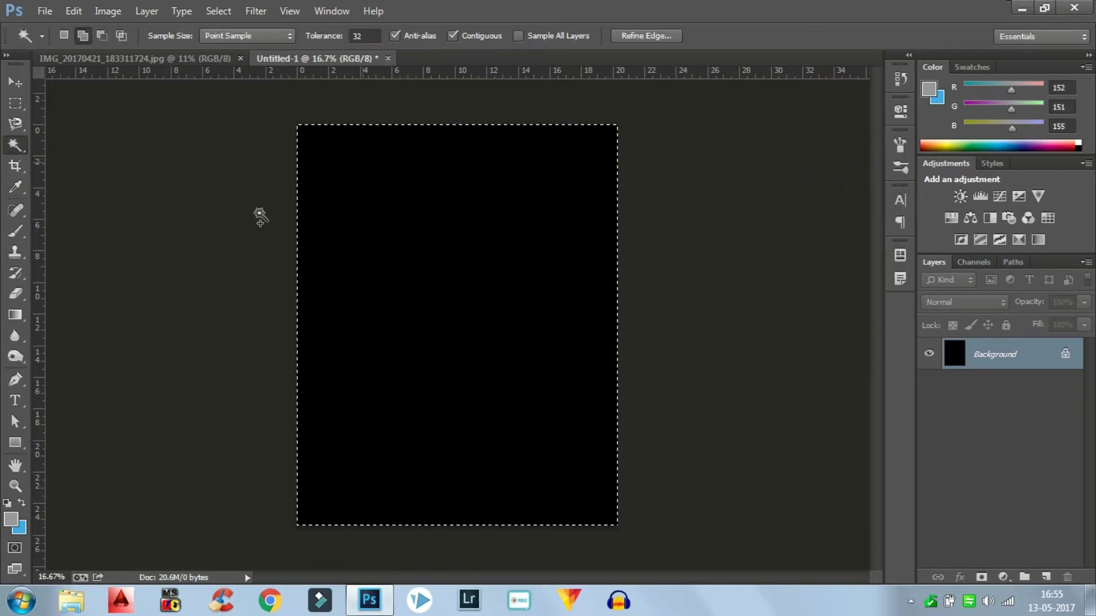
pyautogui.rightClick(359, 188)
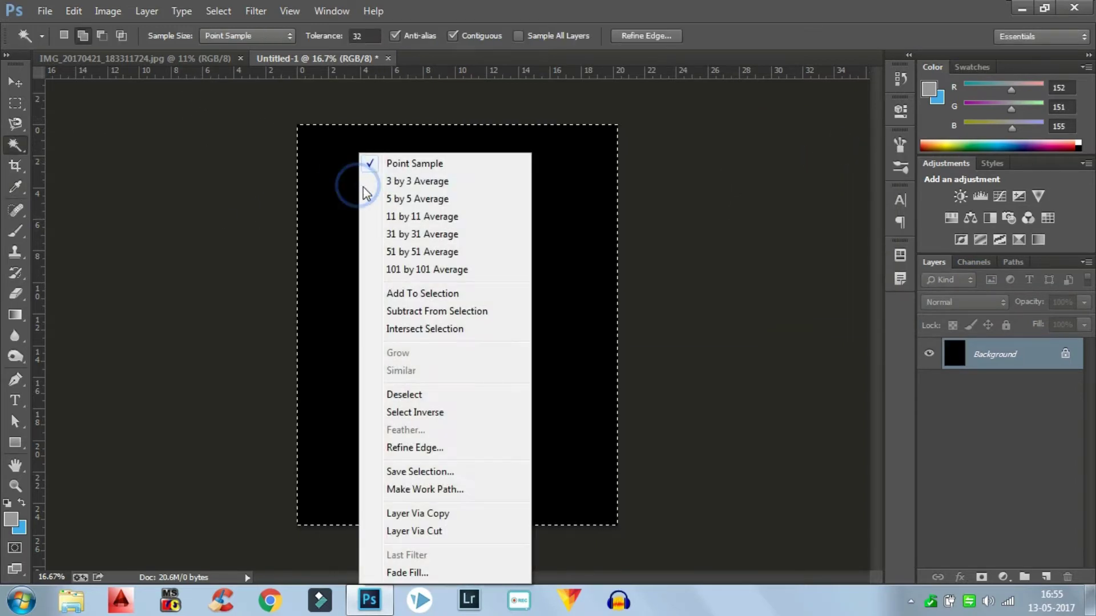
pyautogui.click(399, 395)
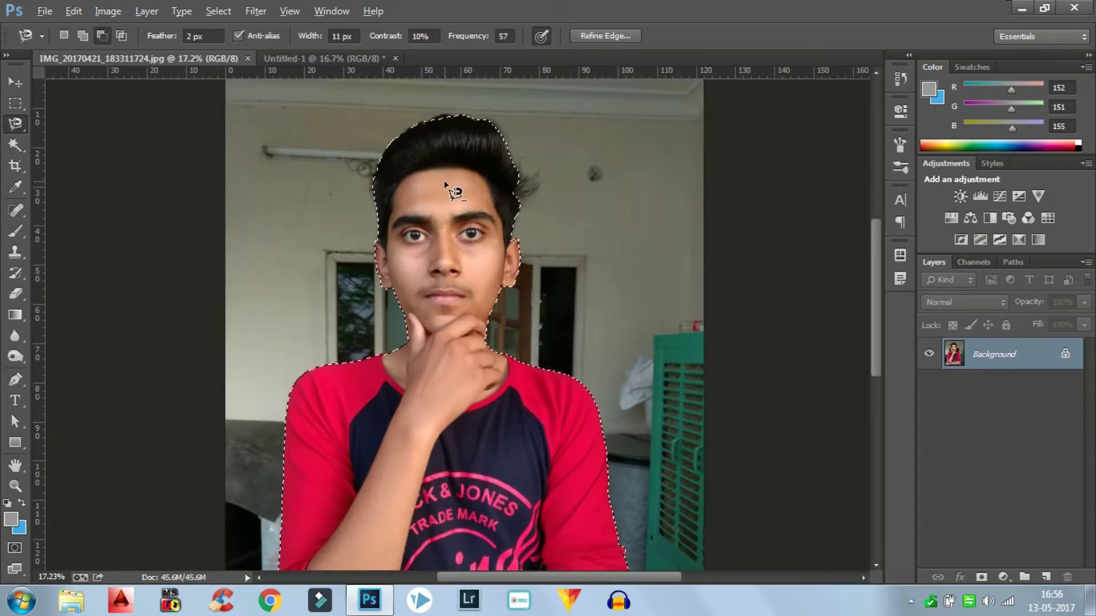
# - Feather the young man's selection
pyautogui.scroll(-2, 455, 202)
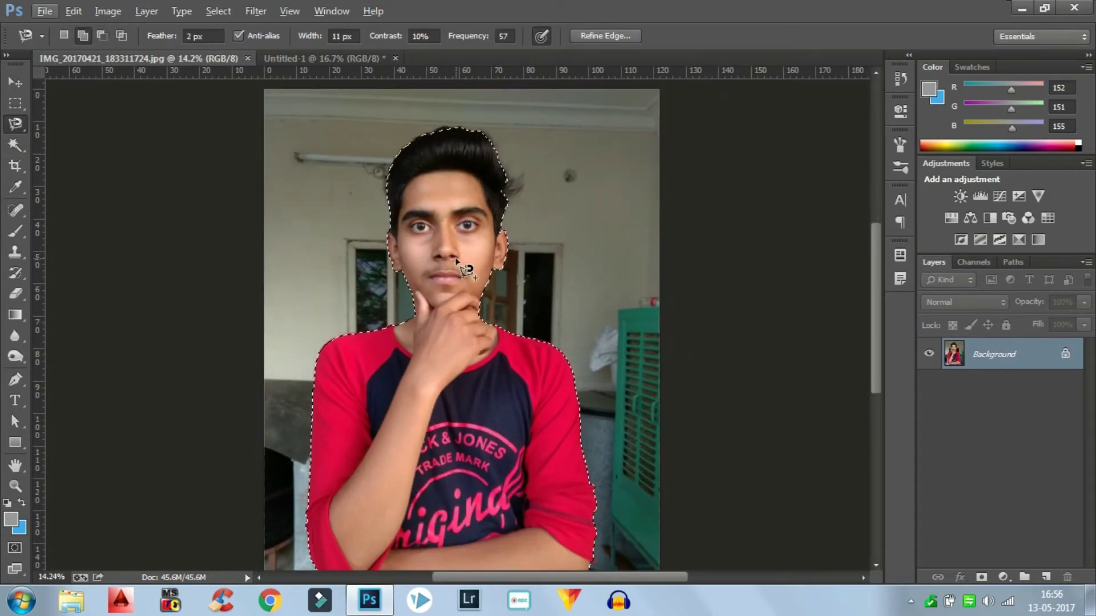
pyautogui.rightClick(457, 203)
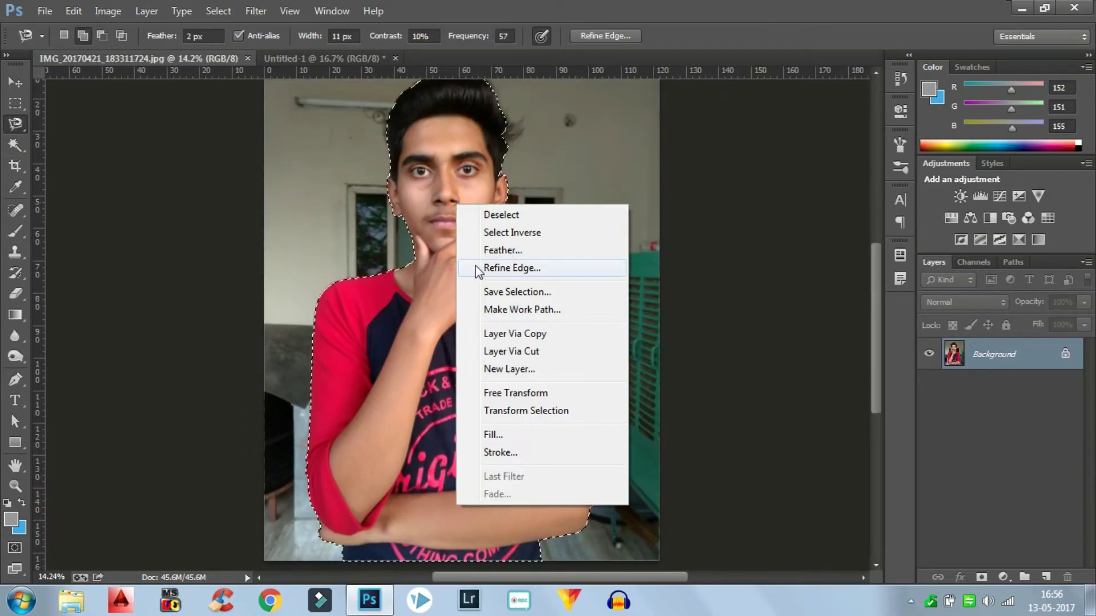
pyautogui.click(478, 255)
pyautogui.click(960, 211)
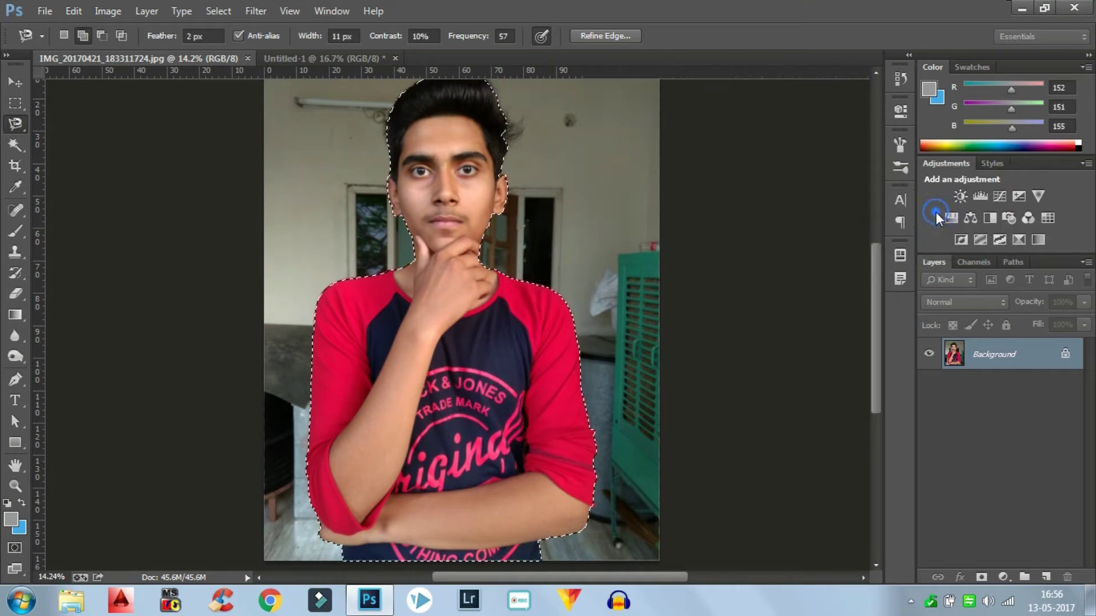
# - Refine the selection edge along the top and right of the hair, and apply it
pyautogui.click(625, 35)
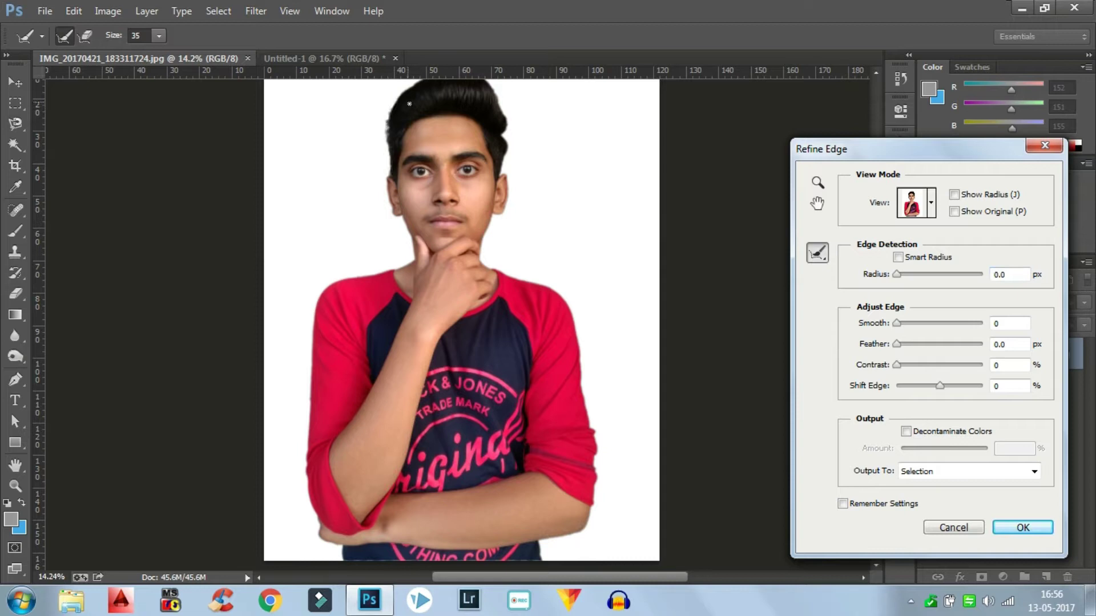
pyautogui.moveTo(417, 103); pyautogui.dragTo(367, 129)
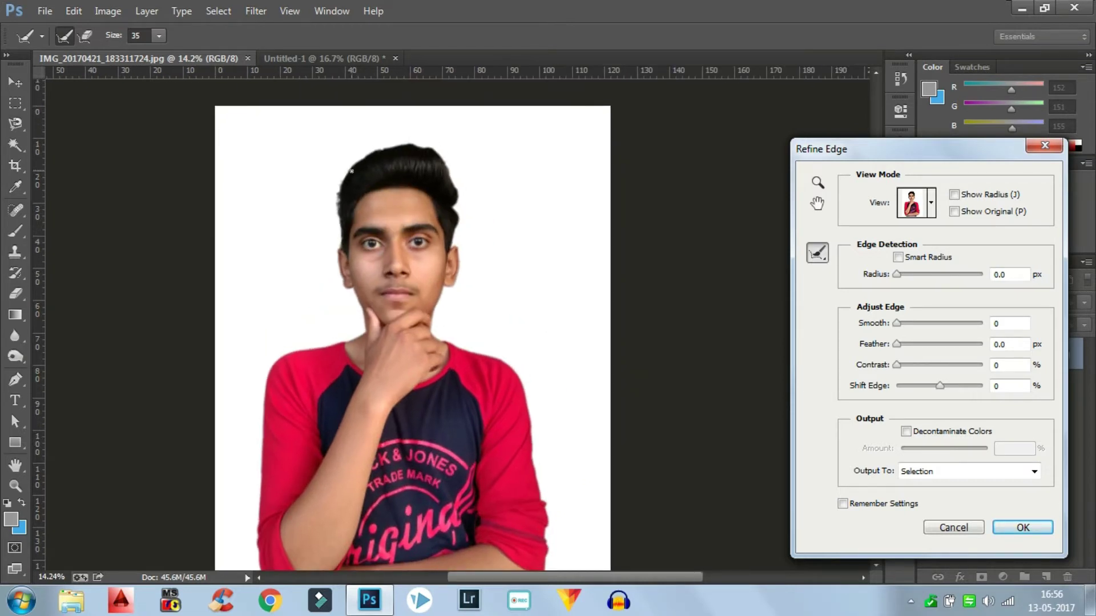
pyautogui.moveTo(343, 178); pyautogui.dragTo(354, 163)
pyautogui.moveTo(409, 159); pyautogui.dragTo(368, 160)
pyautogui.moveTo(436, 152); pyautogui.dragTo(448, 170)
pyautogui.click(1022, 529)
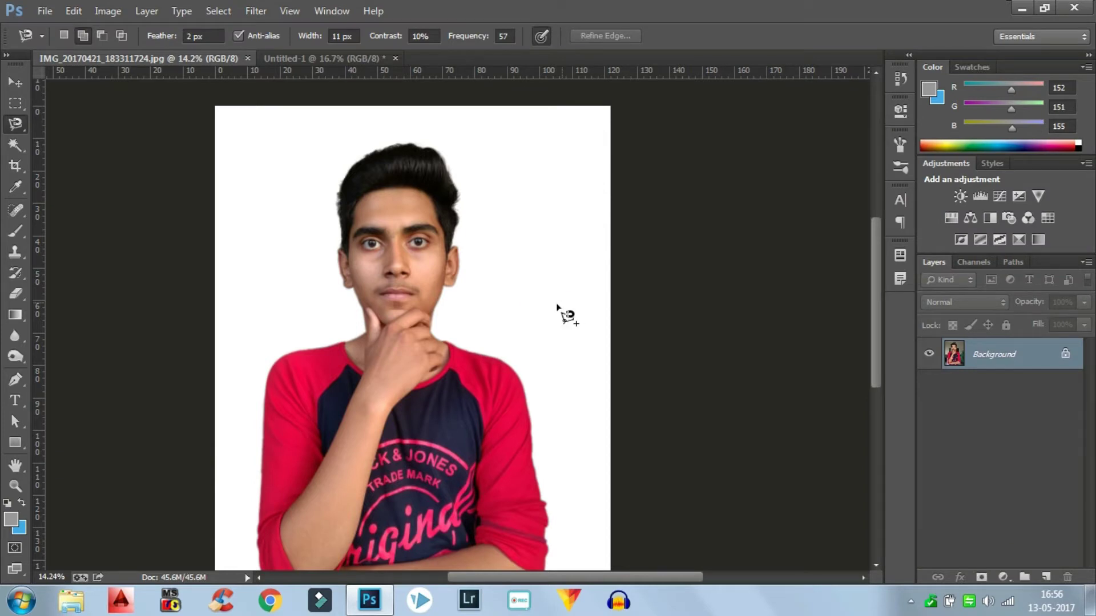
pyautogui.scroll(-1, 590, 306)
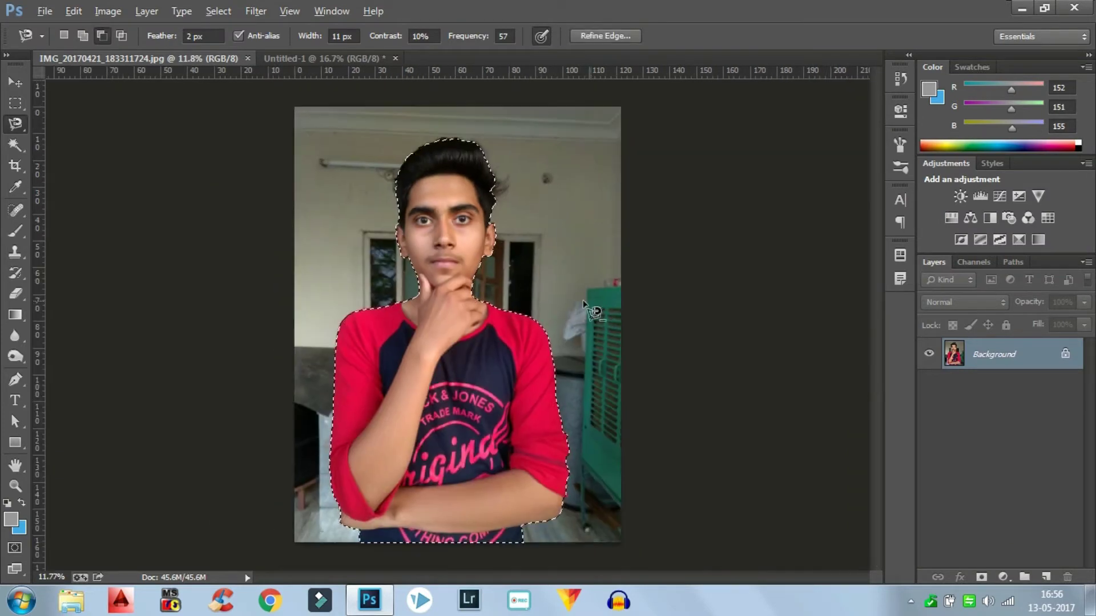
# - Move the cut-out young man into the black document and scale him to about 93%
pyautogui.click(15, 83)
pyautogui.moveTo(441, 357); pyautogui.dragTo(472, 493)
pyautogui.hotkey('ctrl', 't')
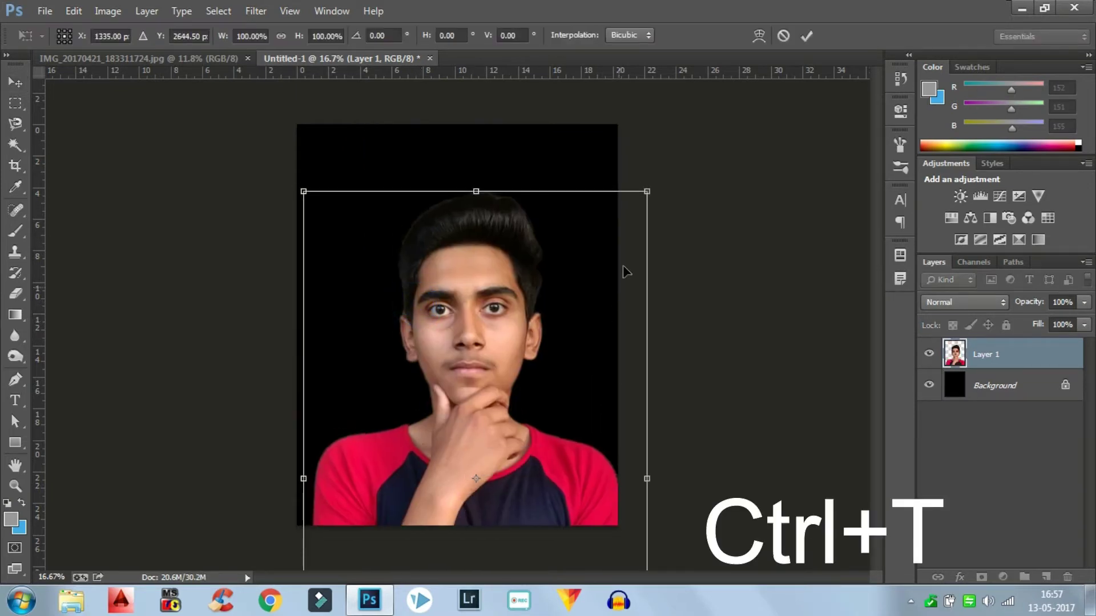
pyautogui.moveTo(642, 188); pyautogui.dragTo(469, 376)
pyautogui.moveTo(418, 476); pyautogui.dragTo(403, 361)
pyautogui.moveTo(511, 271); pyautogui.dragTo(542, 280)
pyautogui.moveTo(472, 302); pyautogui.dragTo(435, 361)
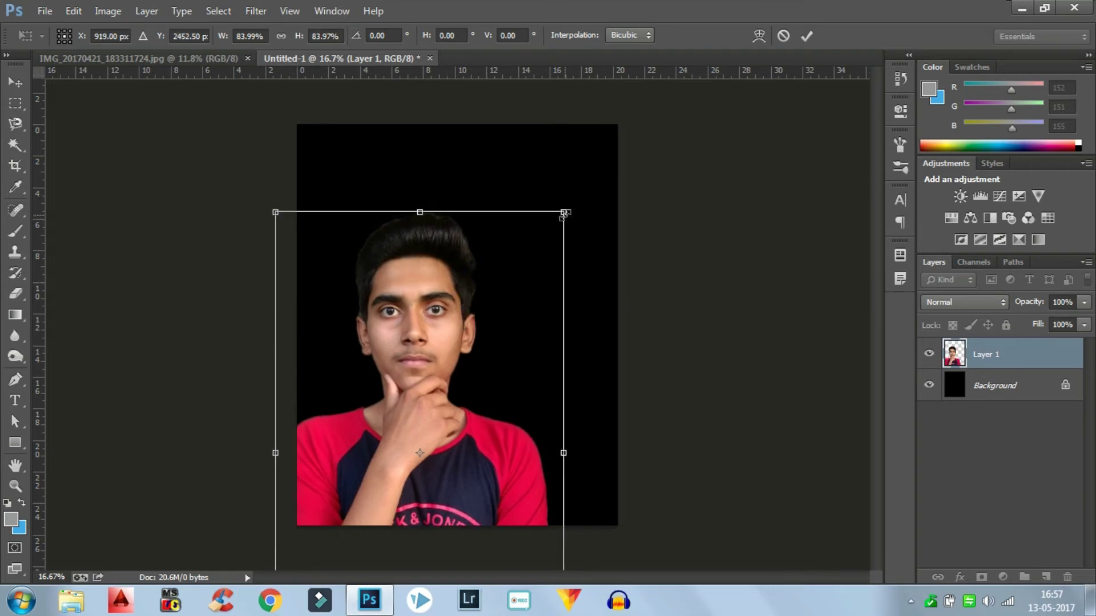
pyautogui.moveTo(563, 214); pyautogui.dragTo(612, 161)
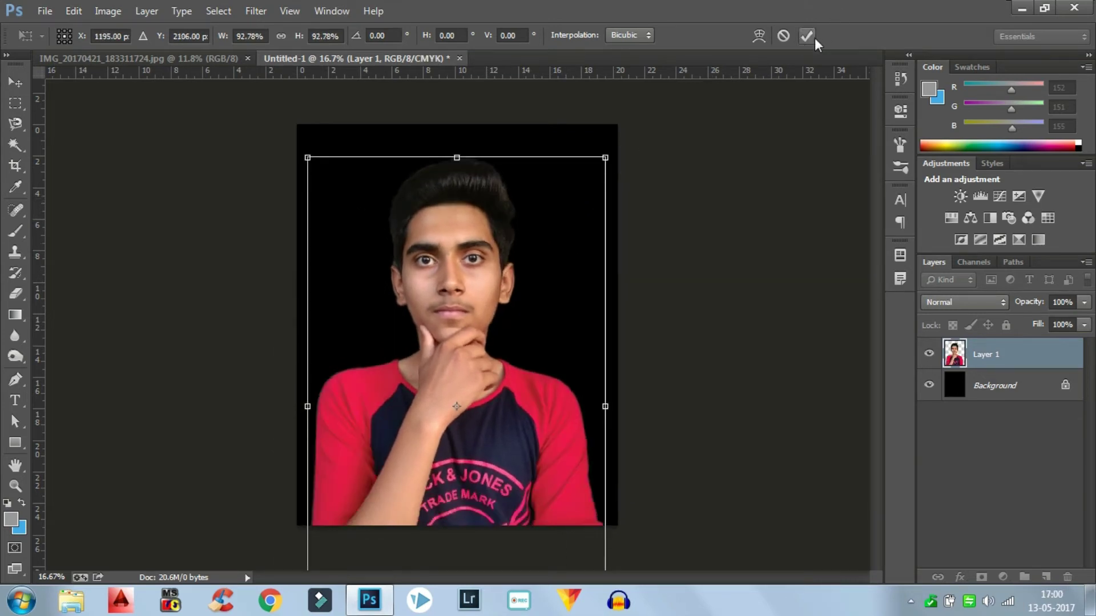
pyautogui.click(806, 36)
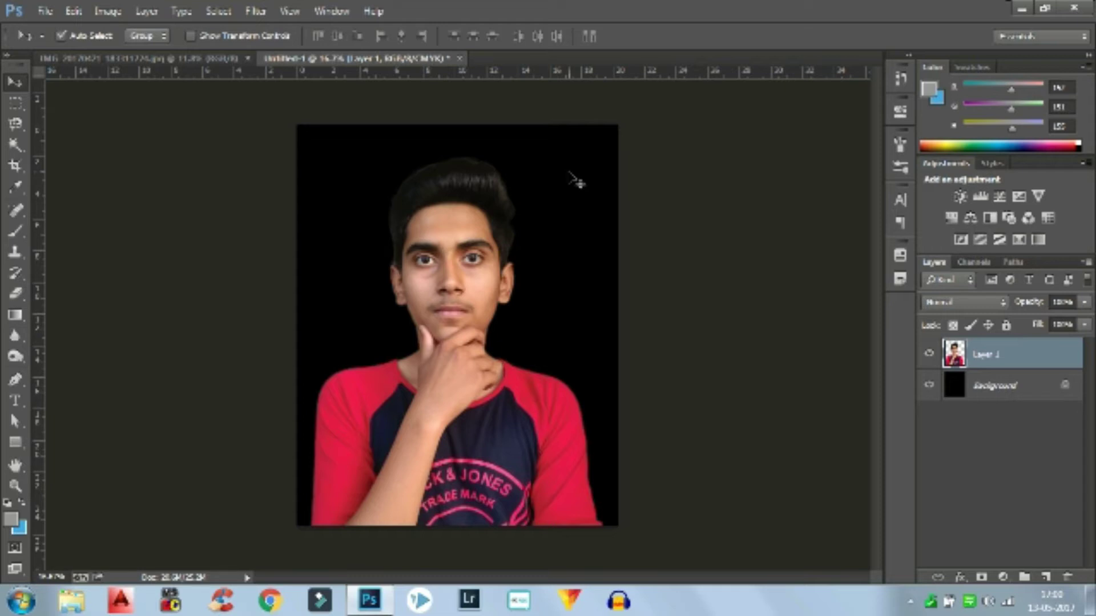
# - Centre the portrait horizontally on the canvas, deselect, and nudge it slightly upward
pyautogui.hotkey('ctrl', 'a')
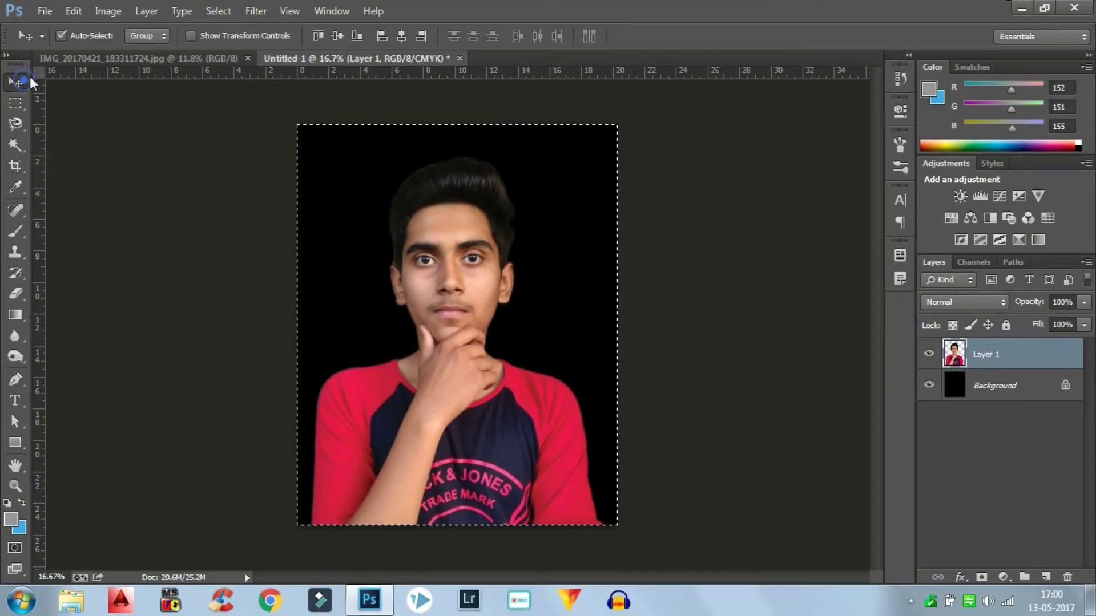
pyautogui.click(402, 36)
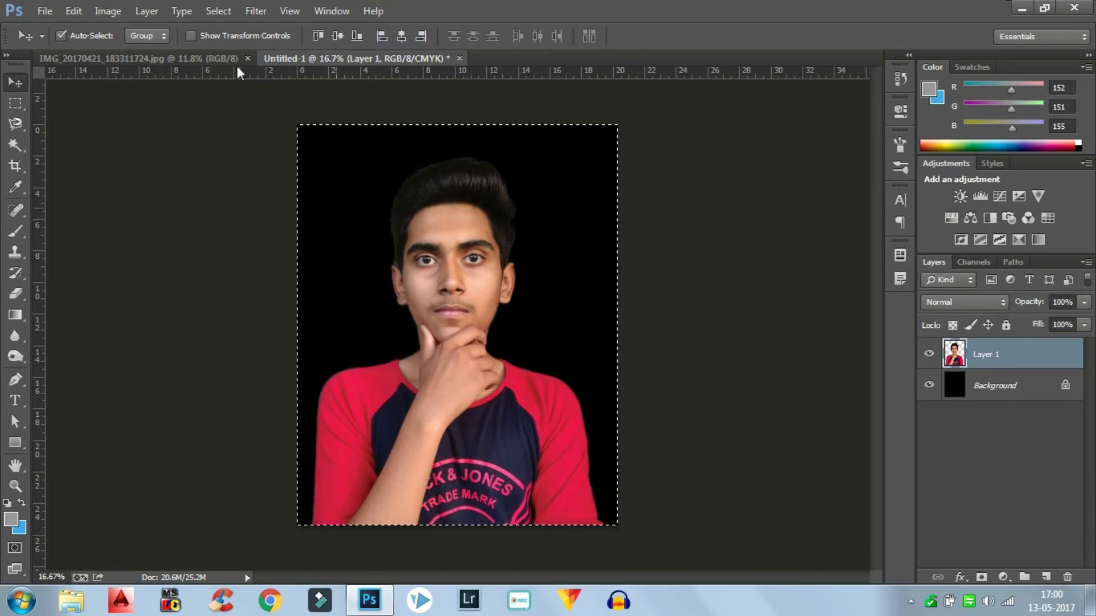
pyautogui.click(227, 12)
pyautogui.click(249, 45)
pyautogui.moveTo(452, 295); pyautogui.dragTo(451, 283)
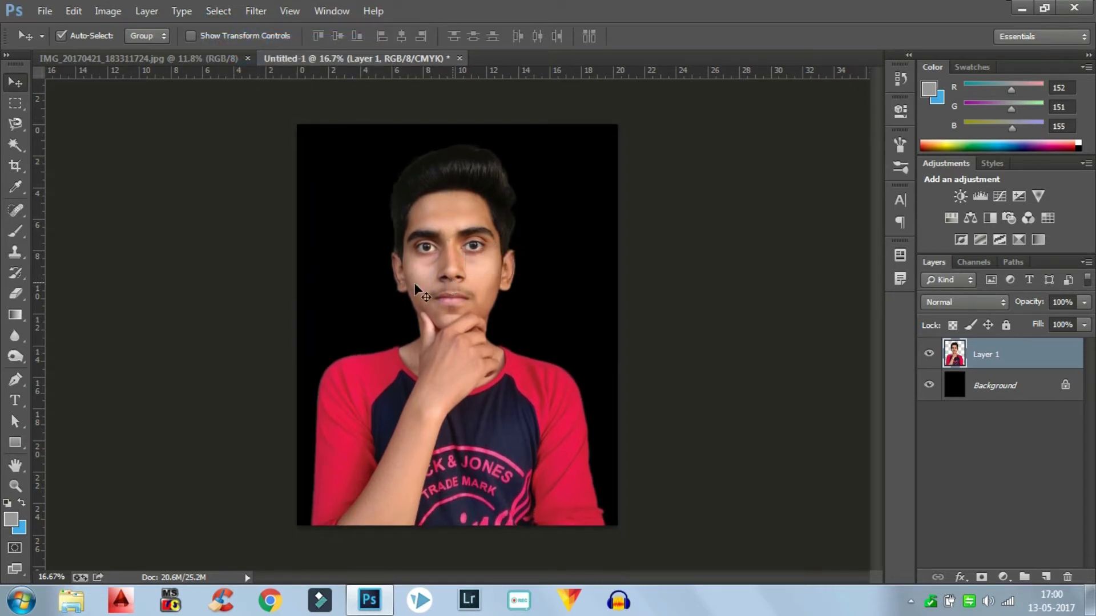
# - Set up the Eraser with a soft round brush, 43 px, 0% hardness
pyautogui.click(15, 297)
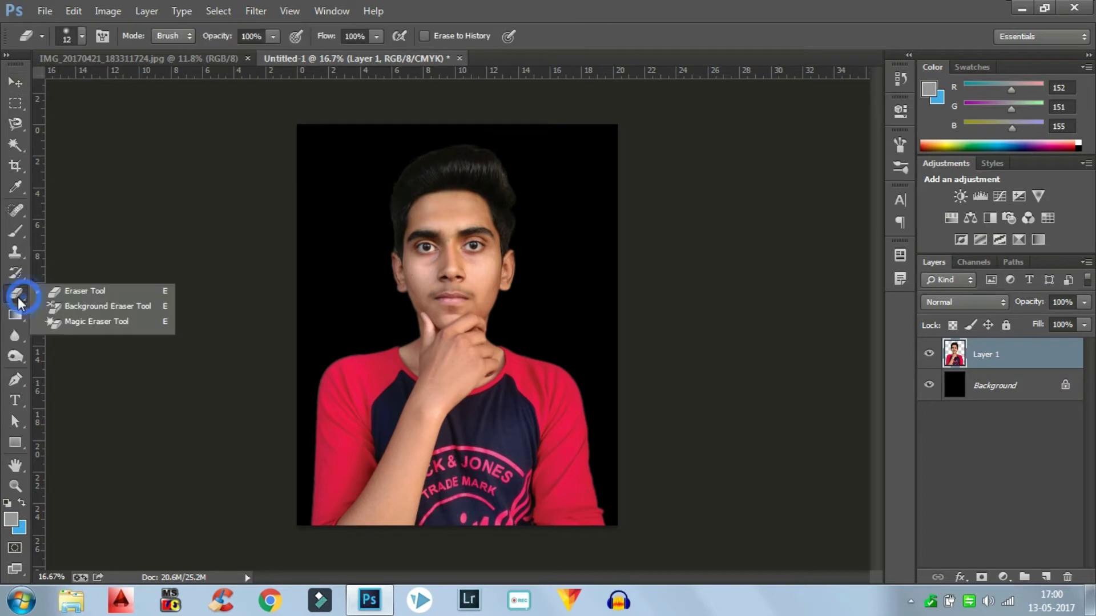
pyautogui.click(75, 290)
pyautogui.click(81, 38)
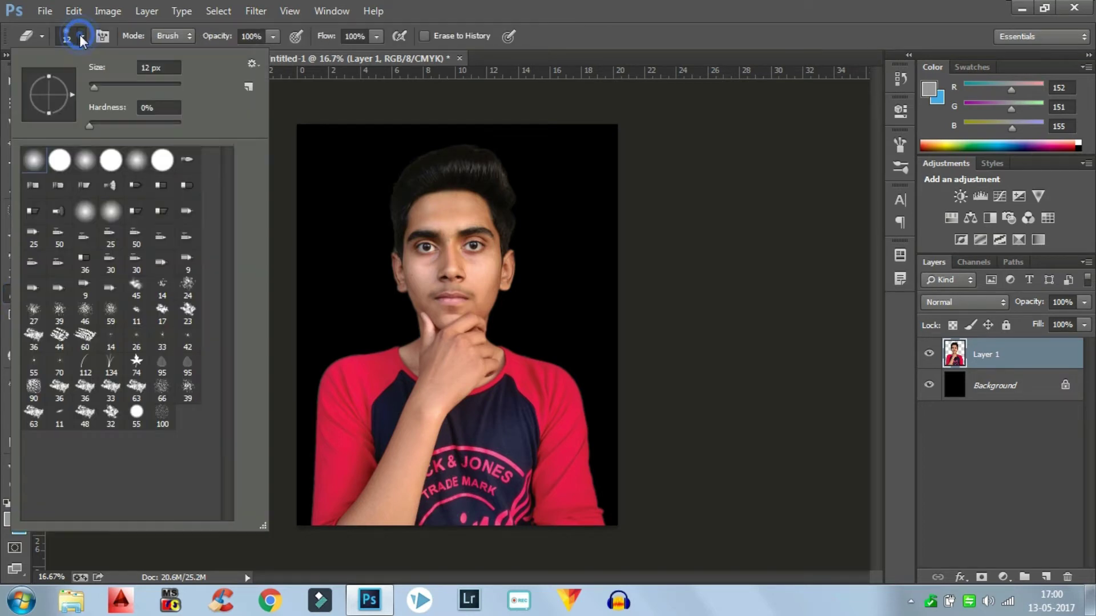
pyautogui.doubleClick(33, 170)
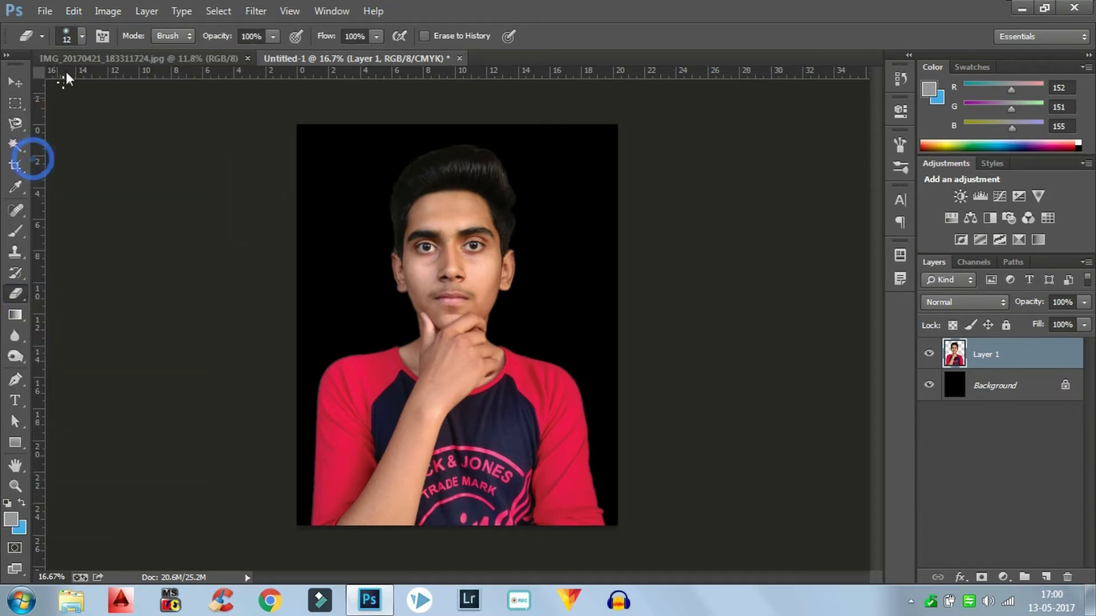
pyautogui.click(83, 36)
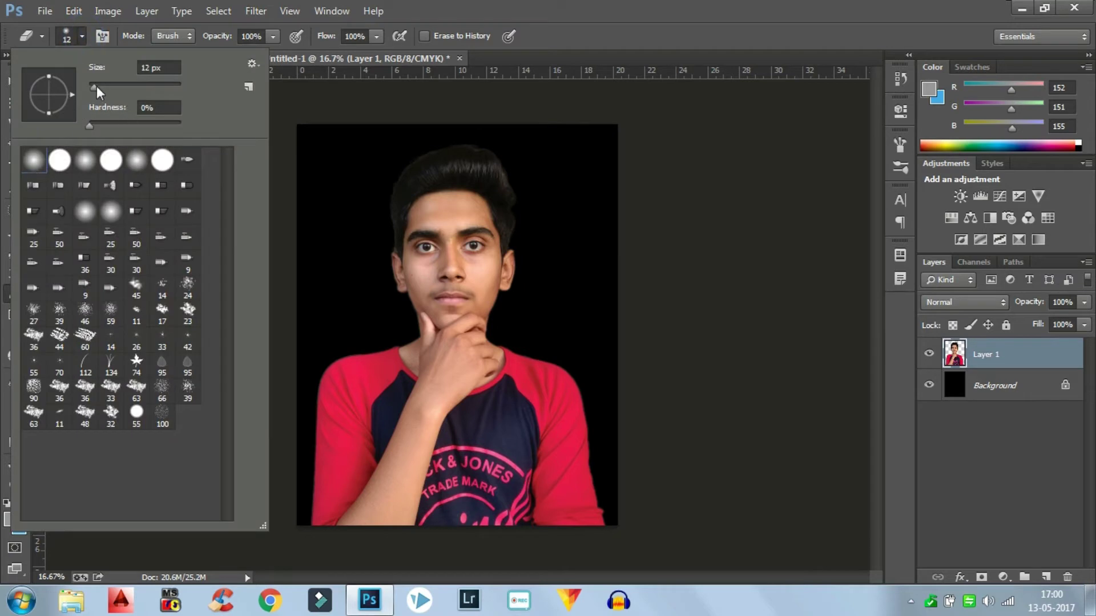
pyautogui.click(88, 126)
pyautogui.moveTo(94, 87); pyautogui.dragTo(101, 87)
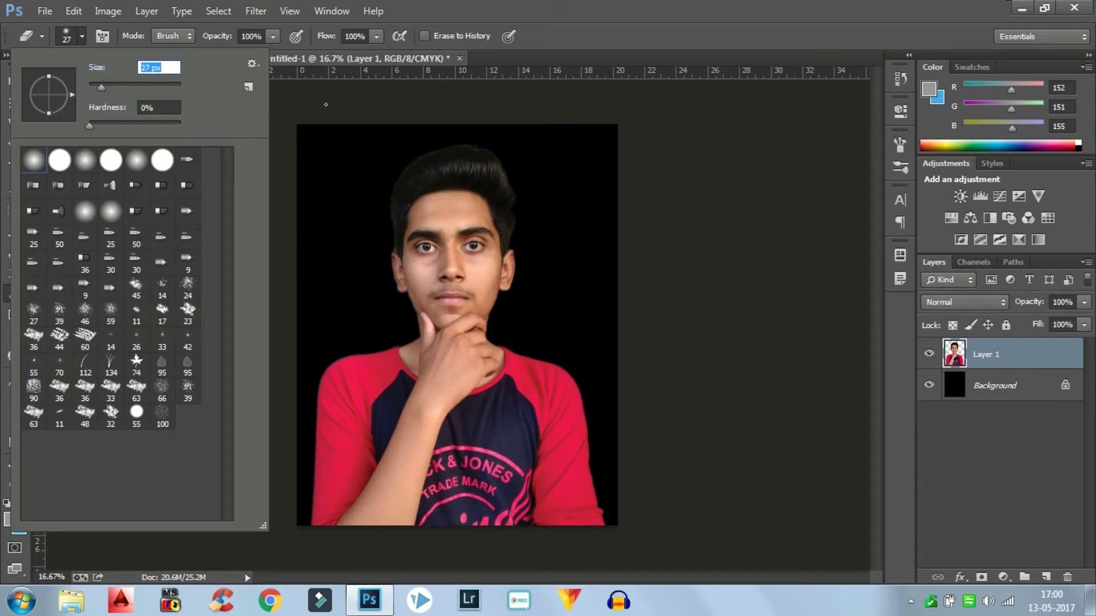
pyautogui.click(108, 88)
pyautogui.click(84, 32)
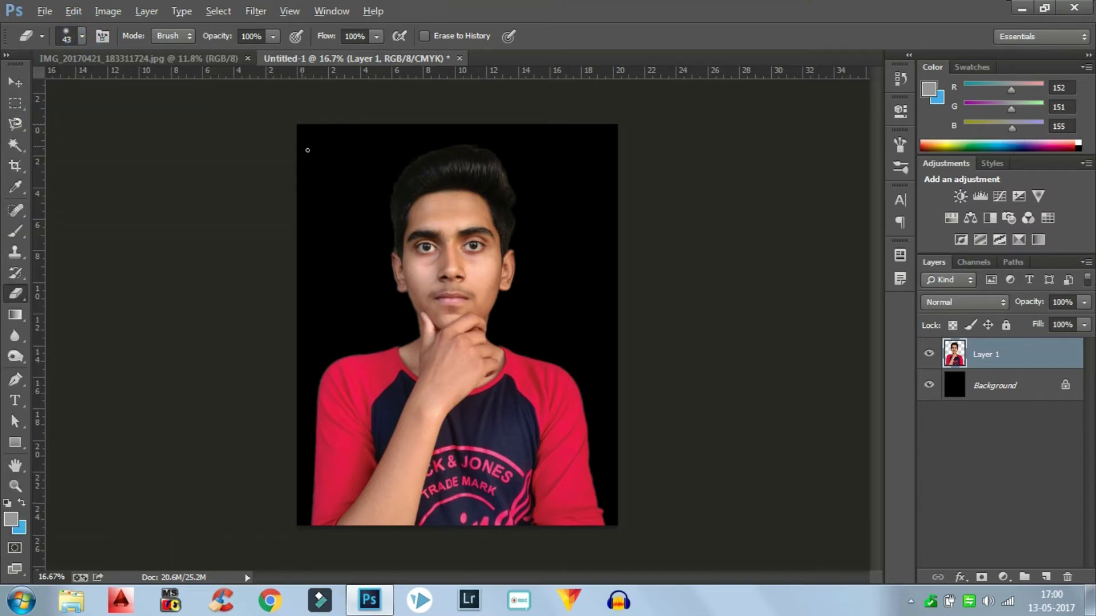
# - Erase the harsh edges along the hairline and the top of the hair
pyautogui.scroll(8, 399, 211)
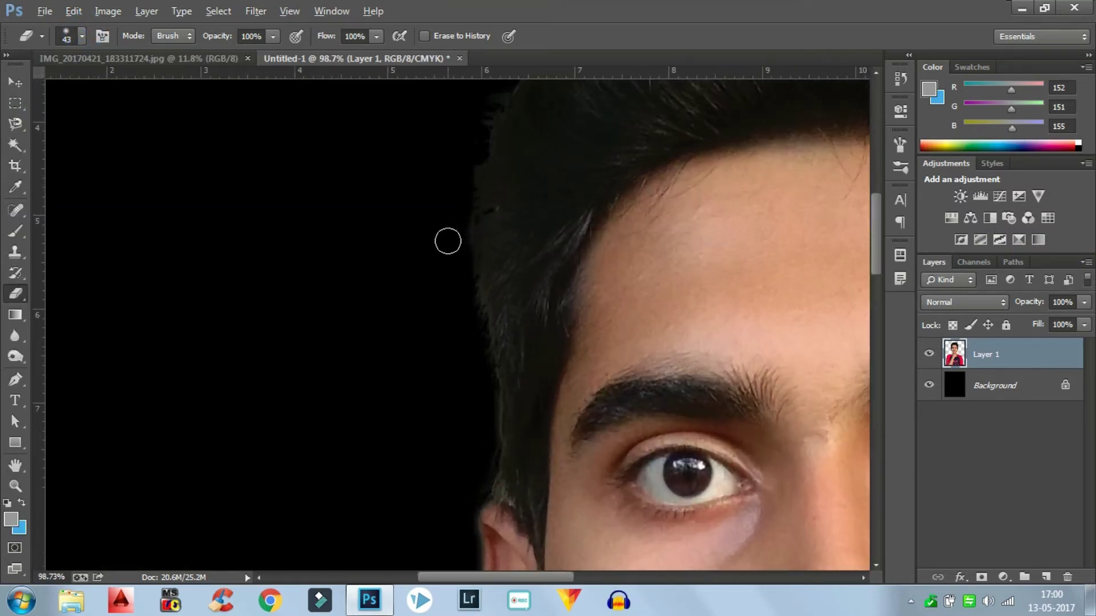
pyautogui.scroll(2, 434, 258)
pyautogui.moveTo(443, 256); pyautogui.dragTo(414, 182)
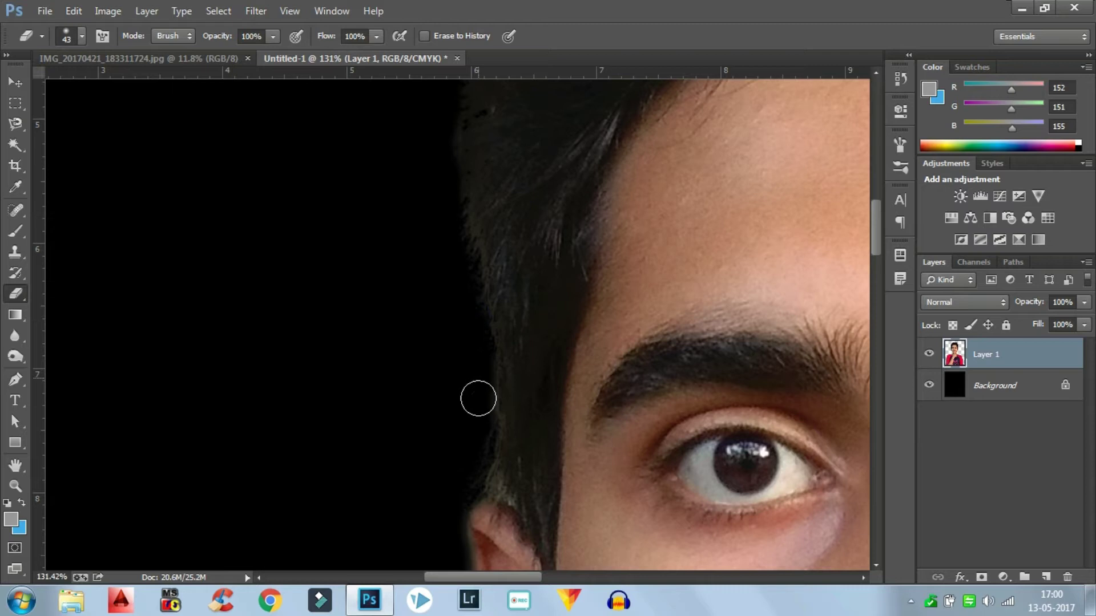
pyautogui.moveTo(482, 360)
pyautogui.mouseDown()
pyautogui.moveTo(473, 483)
pyautogui.moveTo(459, 484)
pyautogui.moveTo(489, 477)
pyautogui.moveTo(485, 430)
pyautogui.moveTo(480, 483)
pyautogui.moveTo(480, 339)
pyautogui.moveTo(453, 229)
pyautogui.moveTo(474, 308)
pyautogui.mouseUp()
pyautogui.moveTo(450, 211); pyautogui.dragTo(416, 399)
pyautogui.moveTo(425, 215)
pyautogui.mouseDown()
pyautogui.moveTo(413, 345)
pyautogui.moveTo(433, 453)
pyautogui.moveTo(420, 349)
pyautogui.moveTo(436, 211)
pyautogui.moveTo(462, 129)
pyautogui.moveTo(422, 280)
pyautogui.mouseUp()
pyautogui.moveTo(385, 176)
pyautogui.mouseDown()
pyautogui.moveTo(309, 362)
pyautogui.moveTo(277, 406)
pyautogui.mouseUp()
pyautogui.scroll(3, 457, 237)
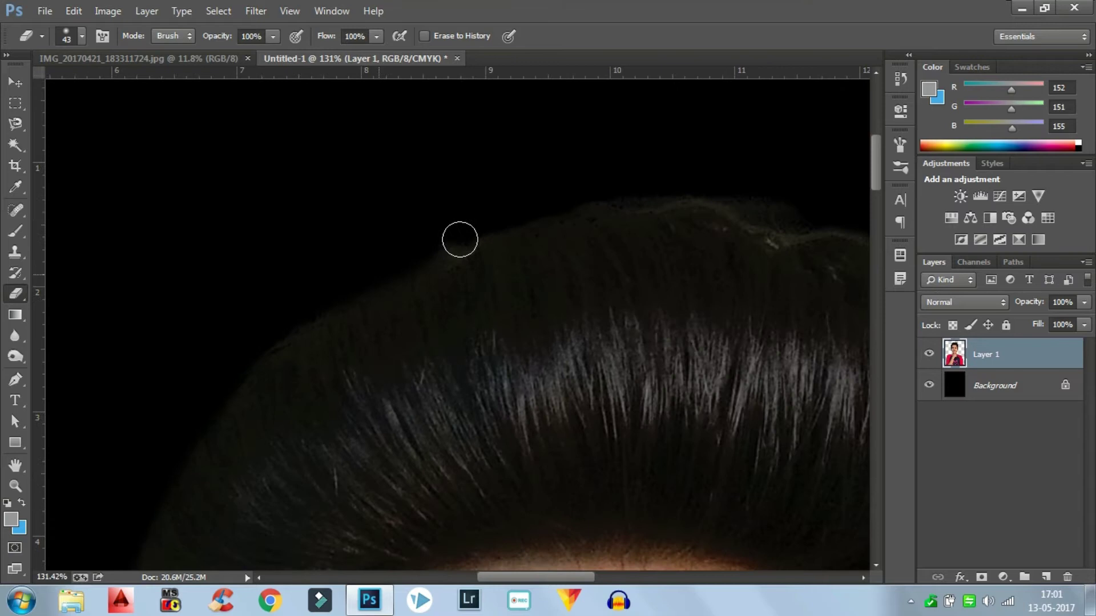
pyautogui.moveTo(355, 262)
pyautogui.mouseDown()
pyautogui.moveTo(626, 269)
pyautogui.moveTo(661, 164)
pyautogui.mouseUp()
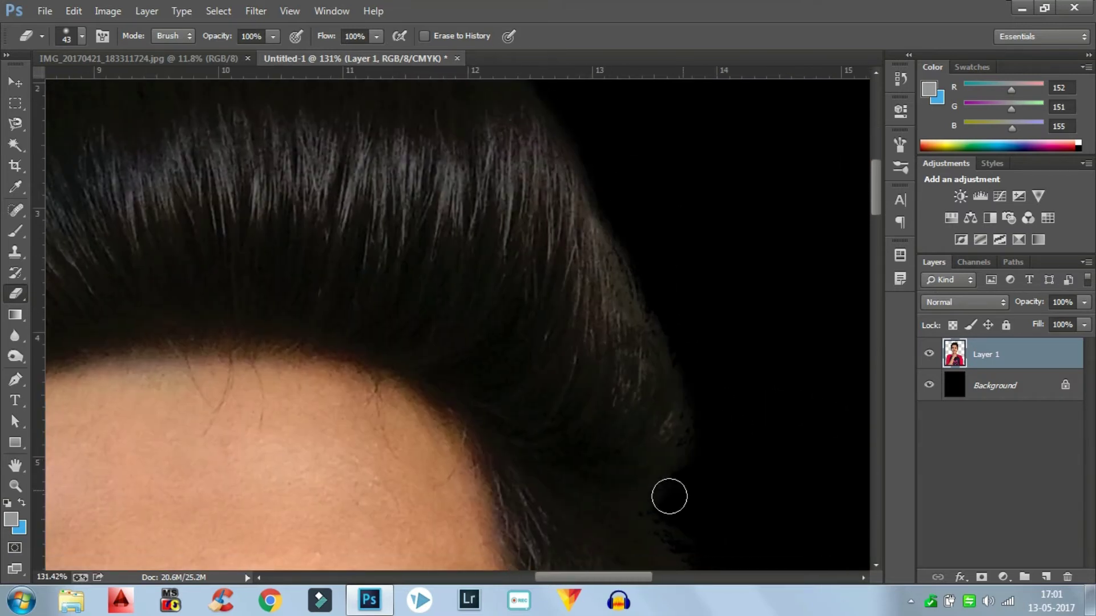
pyautogui.scroll(-5, 571, 468)
pyautogui.scroll(3, 450, 416)
pyautogui.scroll(-10, 419, 353)
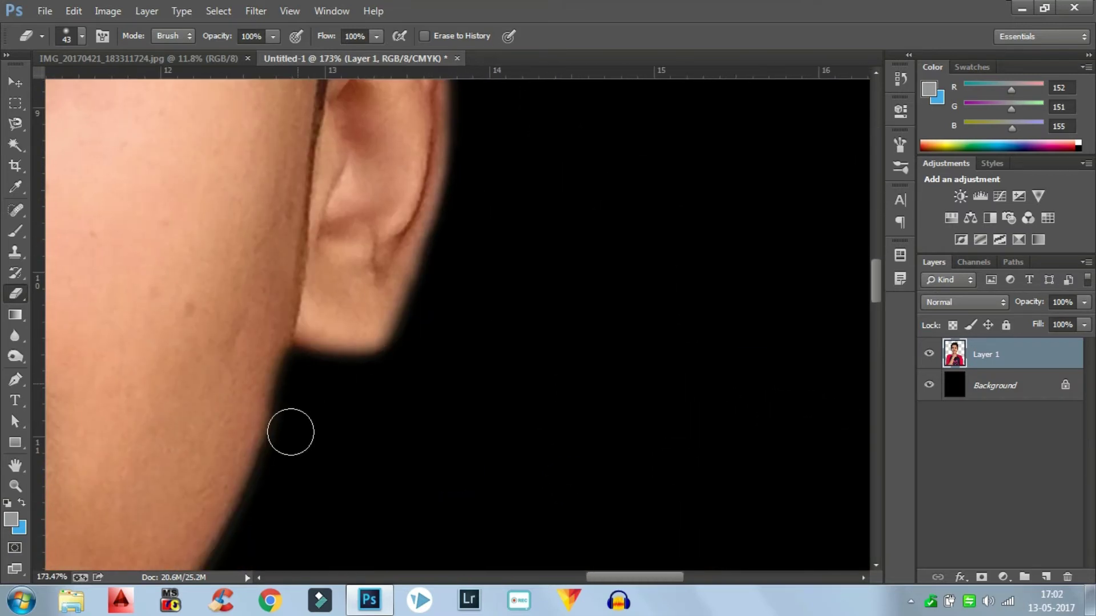
# - Soften the edges at the shirt shoulder, arm, ear and jaw, then zoom back out
pyautogui.hscroll(3, 598, 519)
pyautogui.click(462, 288)
pyautogui.scroll(-10, 526, 318)
pyautogui.hscroll(5, 548, 272)
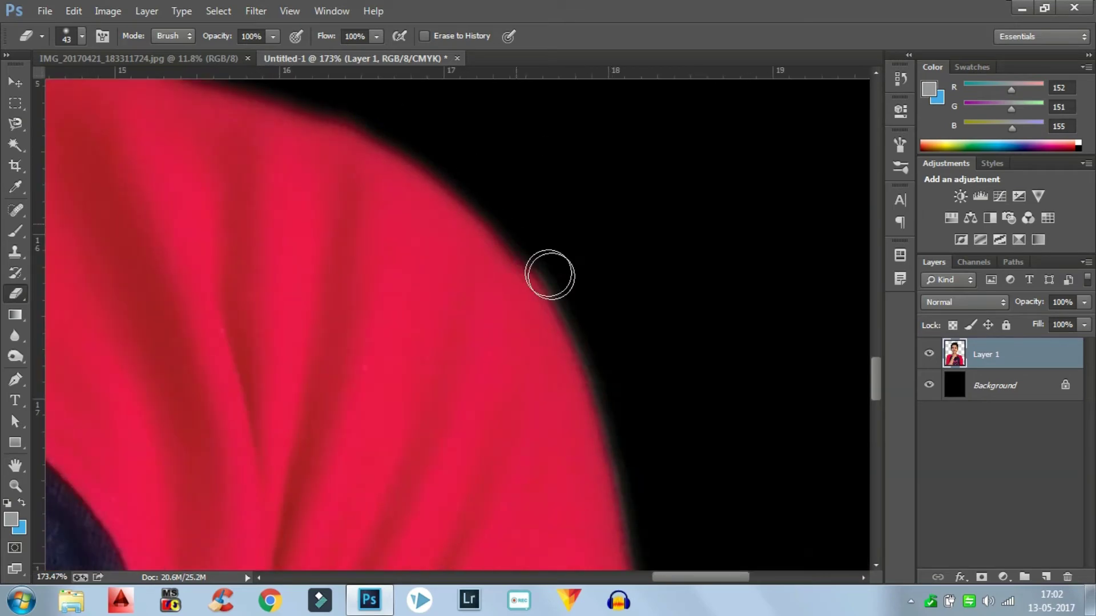
pyautogui.click(470, 105)
pyautogui.scroll(-5, 476, 165)
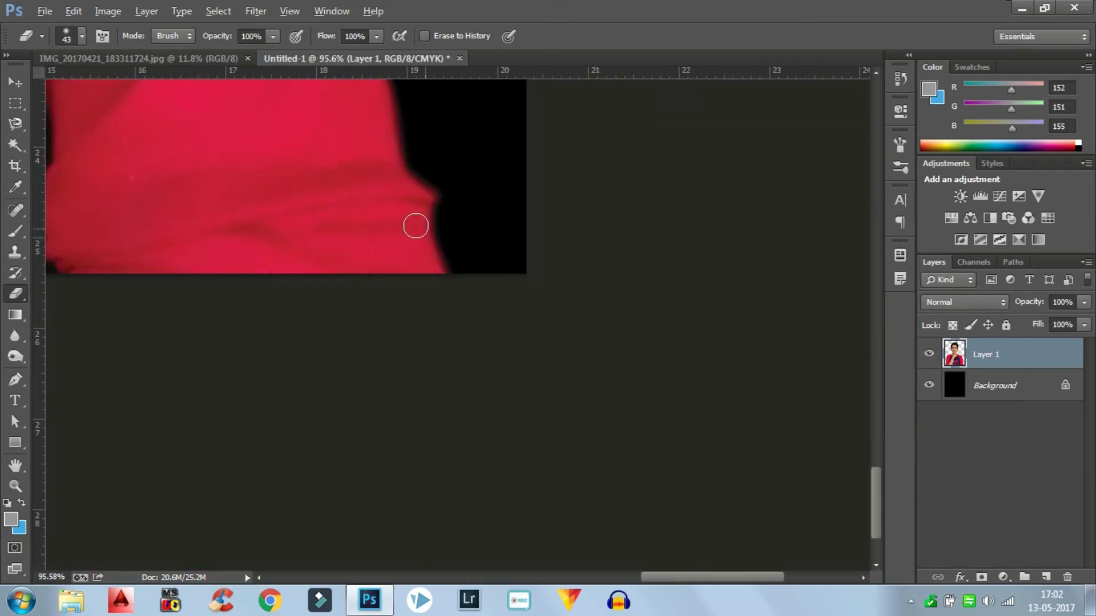
pyautogui.scroll(15, 436, 205)
pyautogui.click(457, 140)
pyautogui.scroll(-2, 355, 213)
pyautogui.scroll(-15, 430, 372)
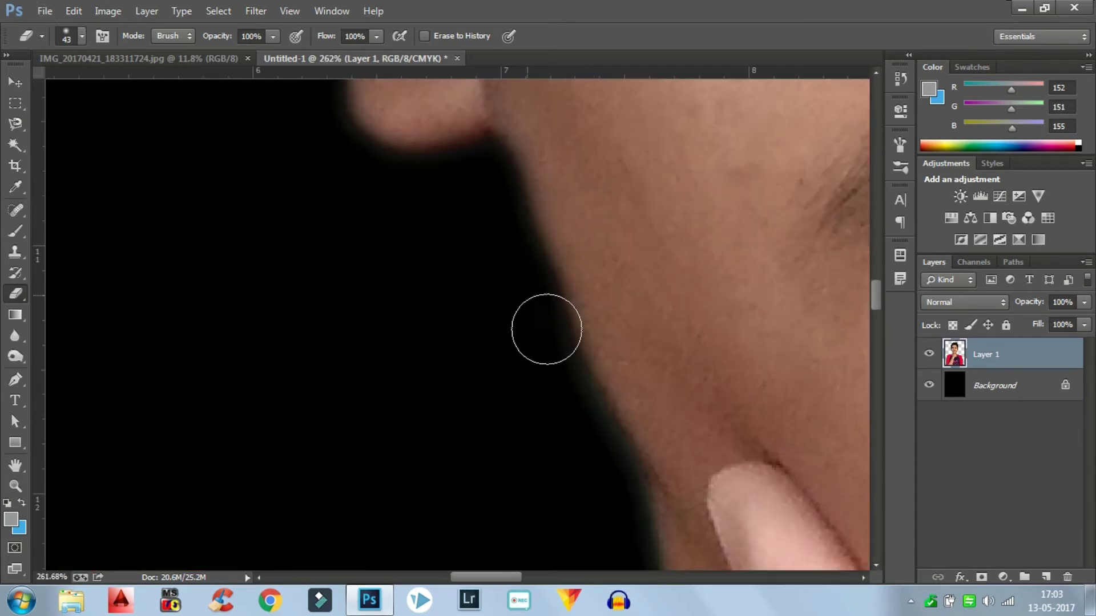
pyautogui.scroll(-3, 370, 394)
pyautogui.scroll(-20, 350, 398)
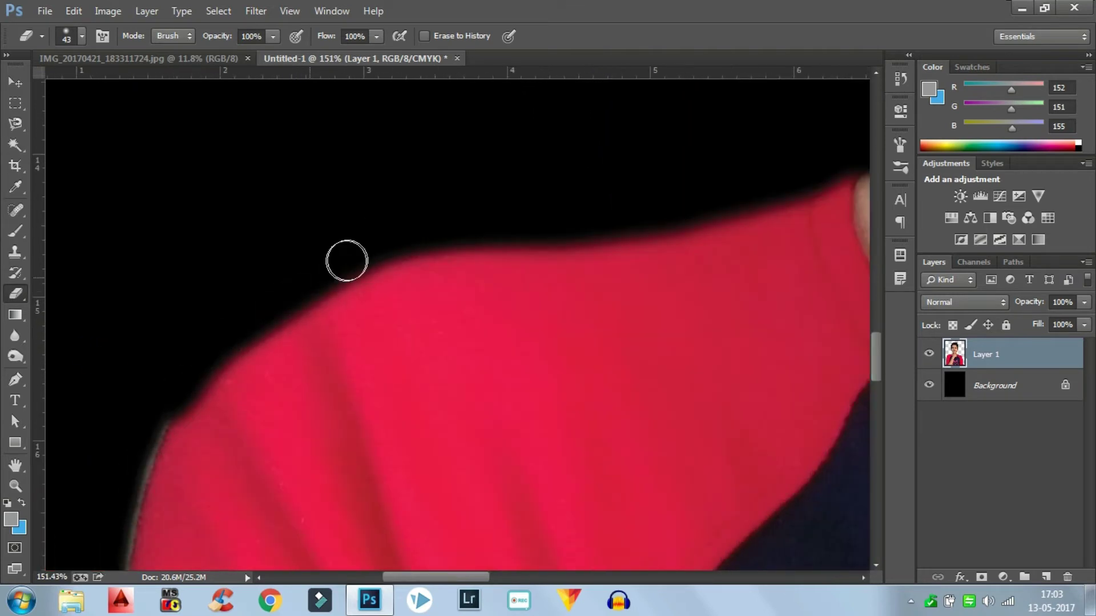
pyautogui.hscroll(-5, 216, 179)
pyautogui.scroll(-10, 244, 381)
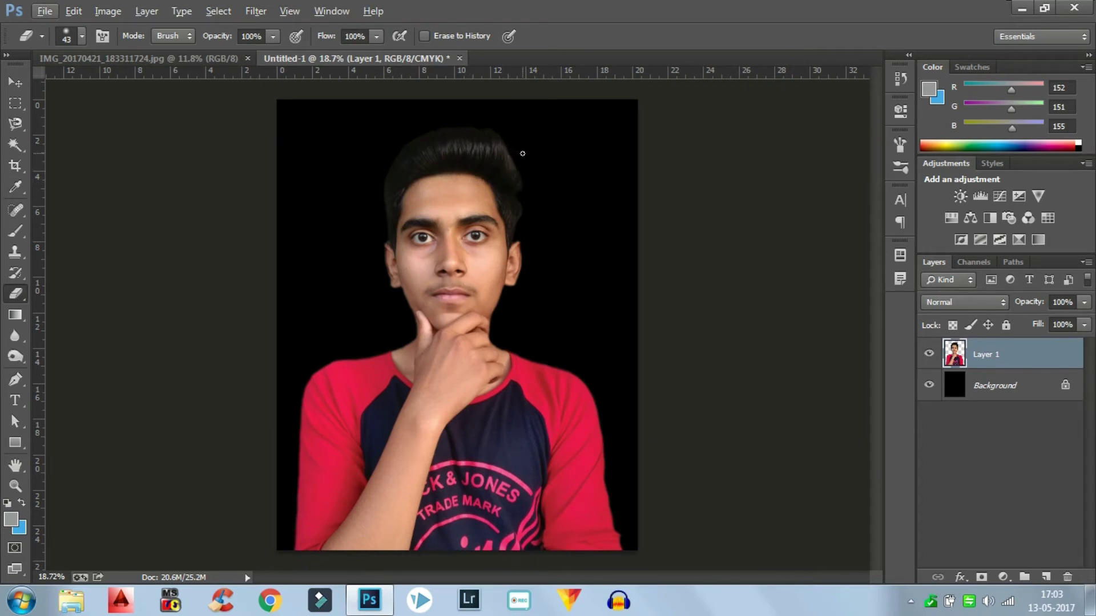
# - Add a Black & White adjustment layer with Reds at -20 and Yellows at -14
pyautogui.click(16, 82)
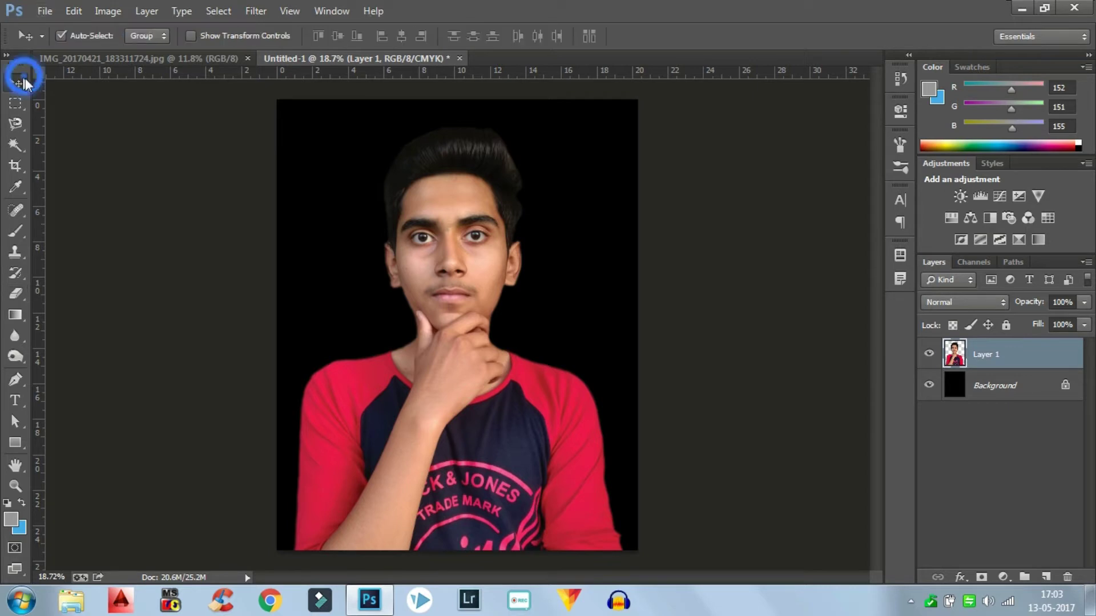
pyautogui.click(989, 218)
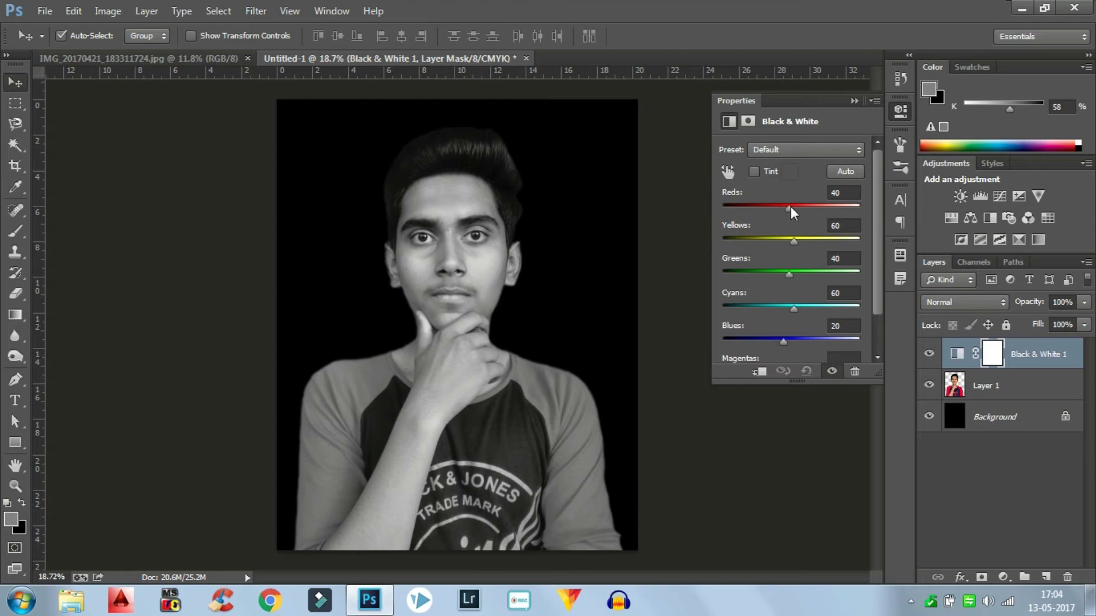
pyautogui.moveTo(789, 210); pyautogui.dragTo(772, 240)
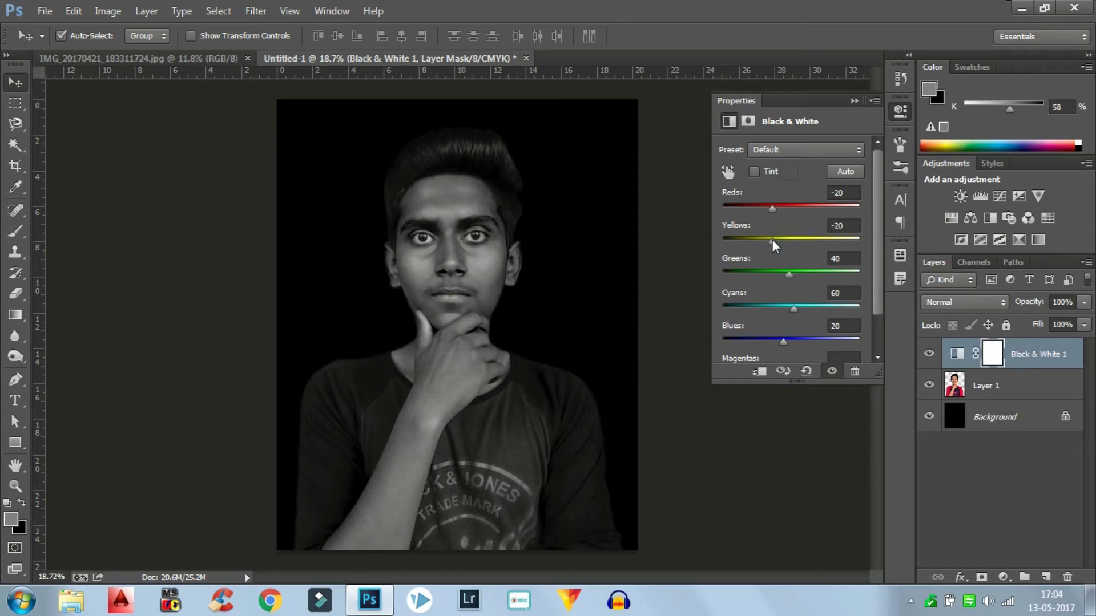
pyautogui.moveTo(772, 207); pyautogui.dragTo(775, 239)
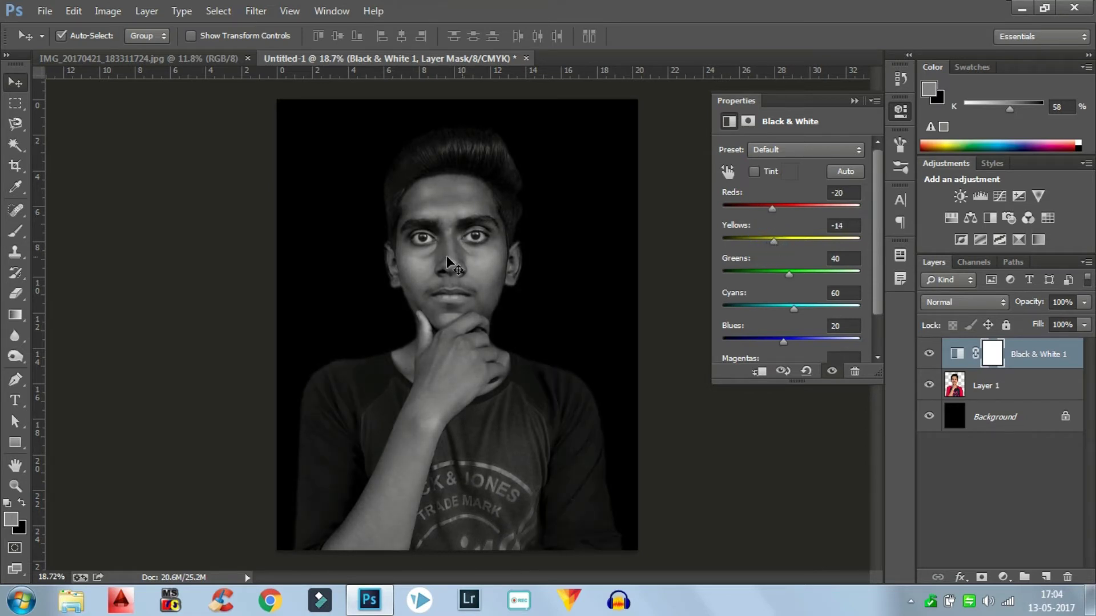
pyautogui.click(852, 100)
# - Open Curves on Layer 1 and pull the Red curve down
pyautogui.click(996, 386)
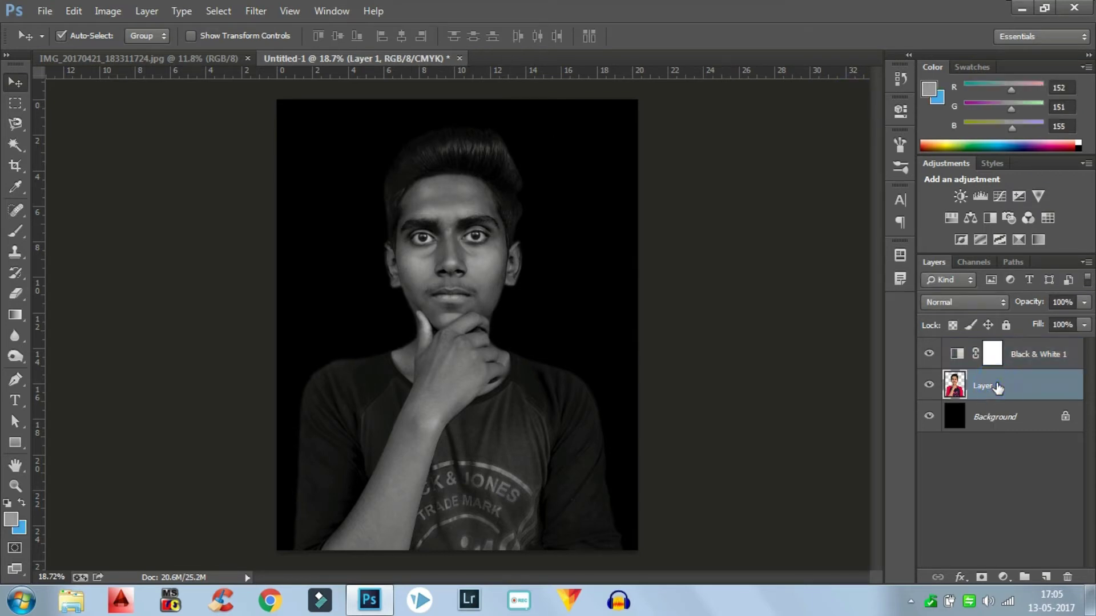
pyautogui.click(106, 12)
pyautogui.moveTo(146, 50)
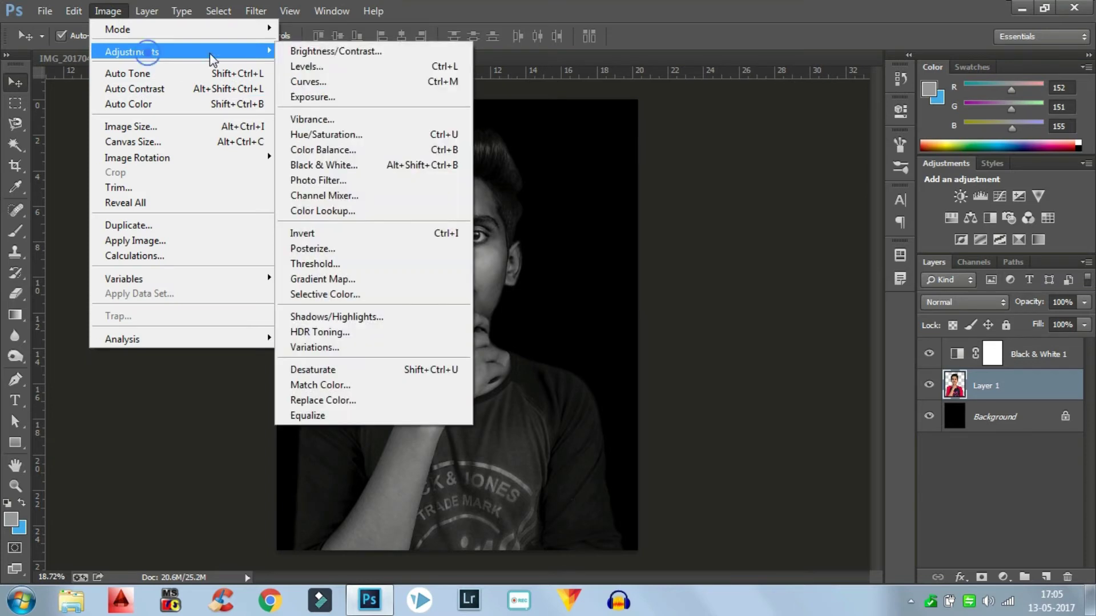
pyautogui.click(317, 81)
pyautogui.click(825, 164)
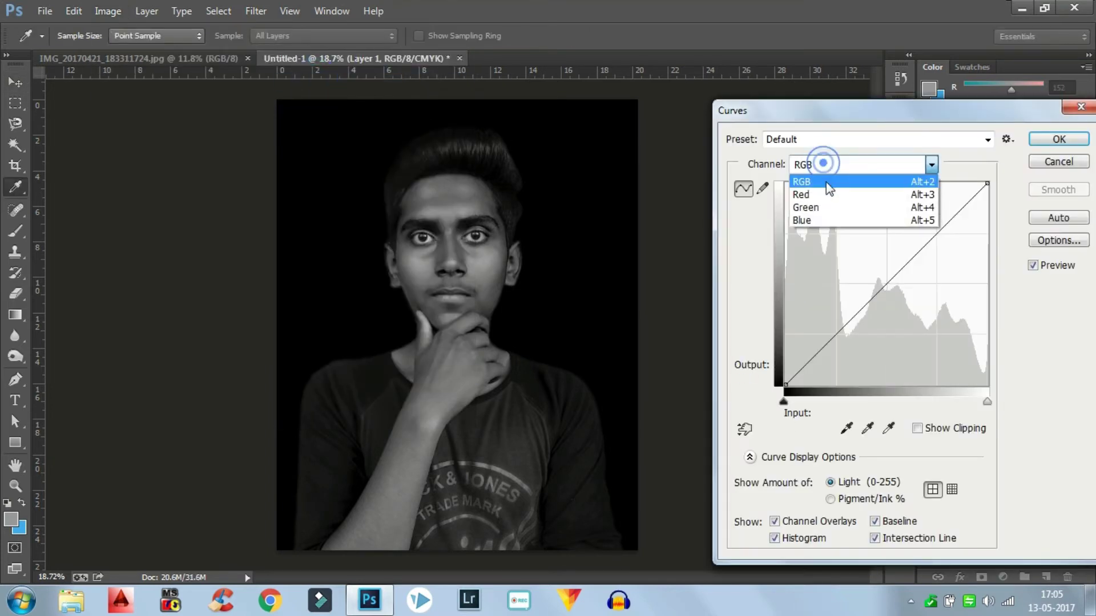
pyautogui.click(830, 201)
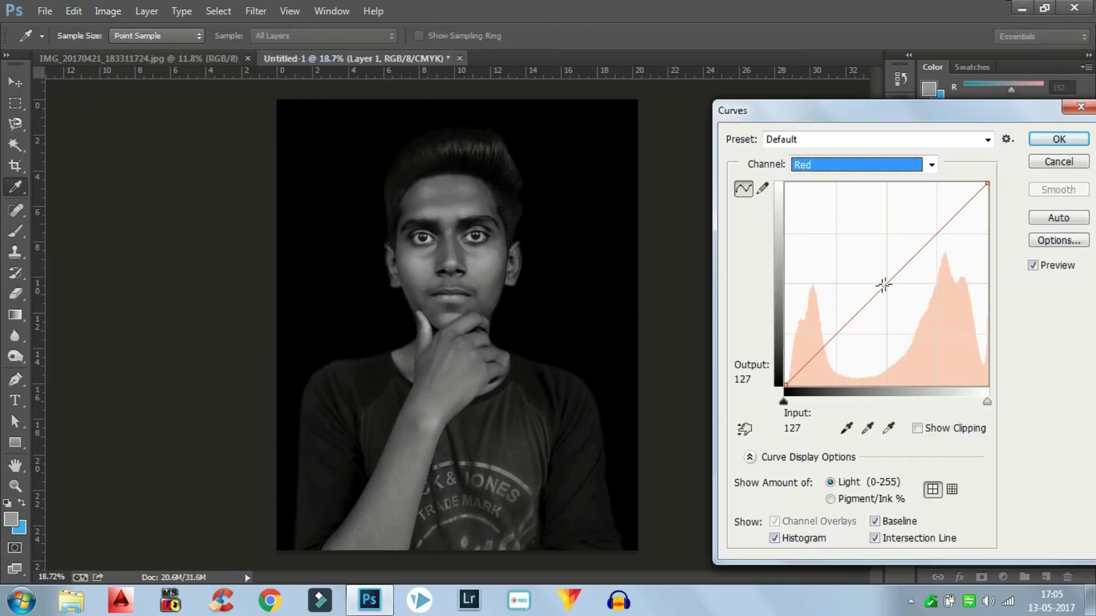
pyautogui.moveTo(880, 287); pyautogui.dragTo(941, 324)
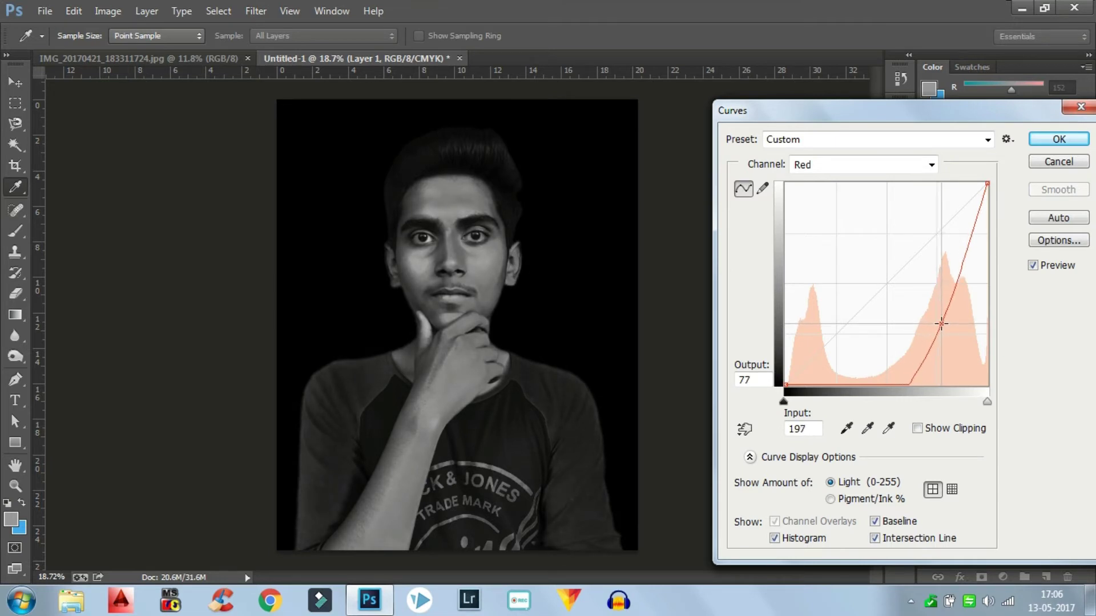
# - Bow the Green curve down and raise the Blue curve's midpoint
pyautogui.click(918, 165)
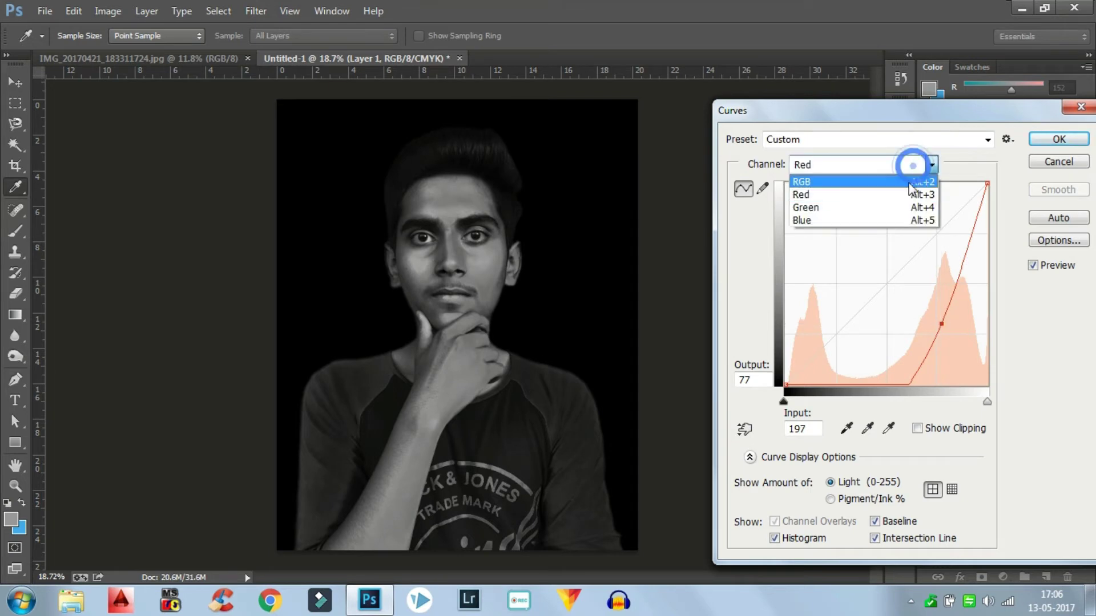
pyautogui.click(889, 210)
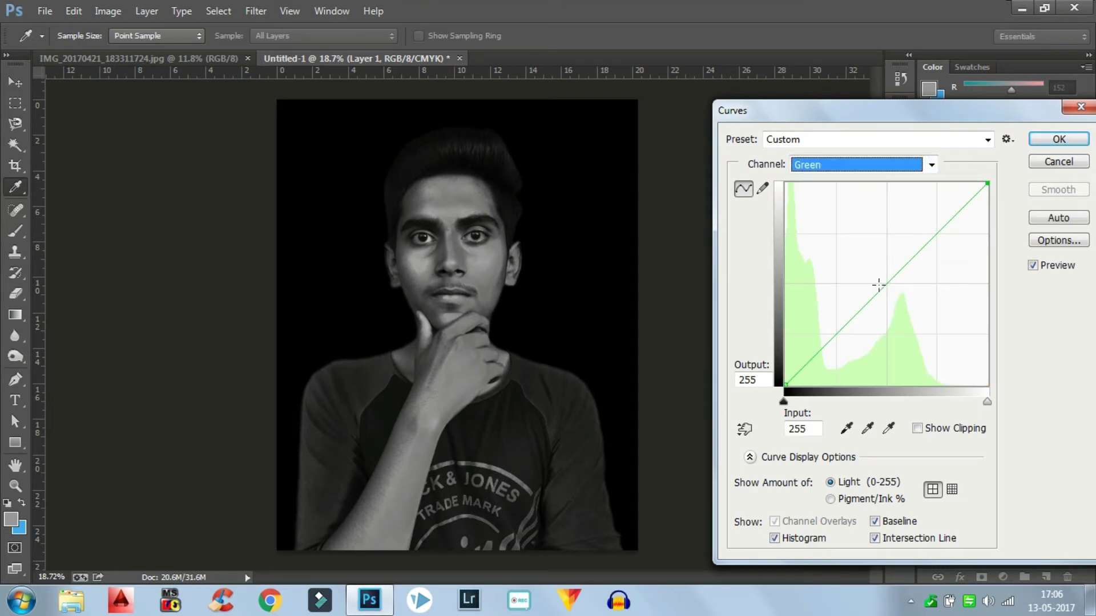
pyautogui.moveTo(885, 288)
pyautogui.mouseDown()
pyautogui.moveTo(903, 320)
pyautogui.moveTo(897, 298)
pyautogui.mouseUp()
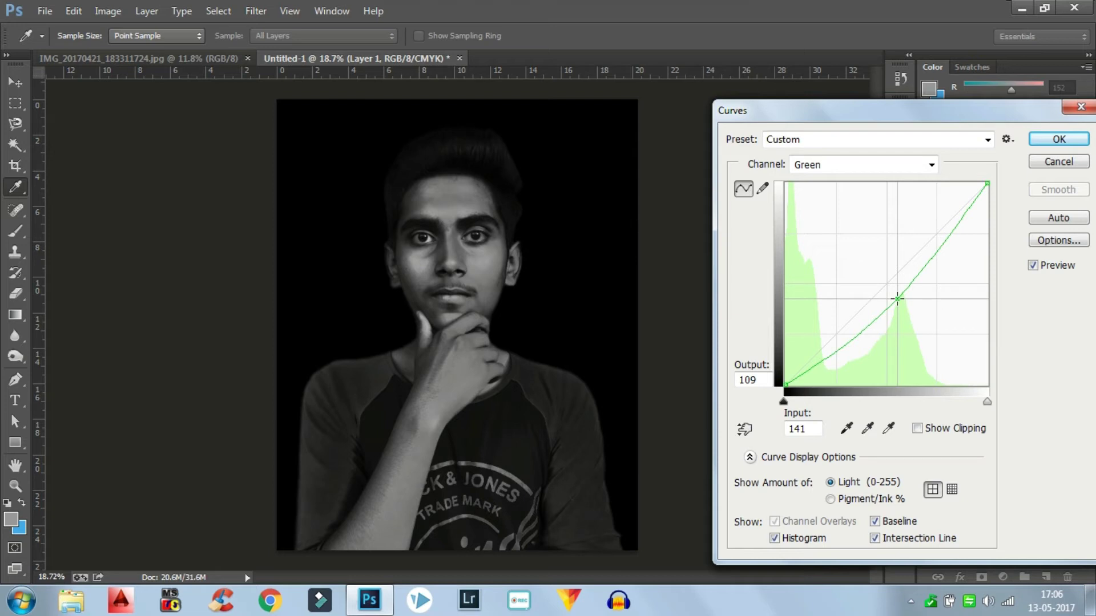
pyautogui.click(896, 163)
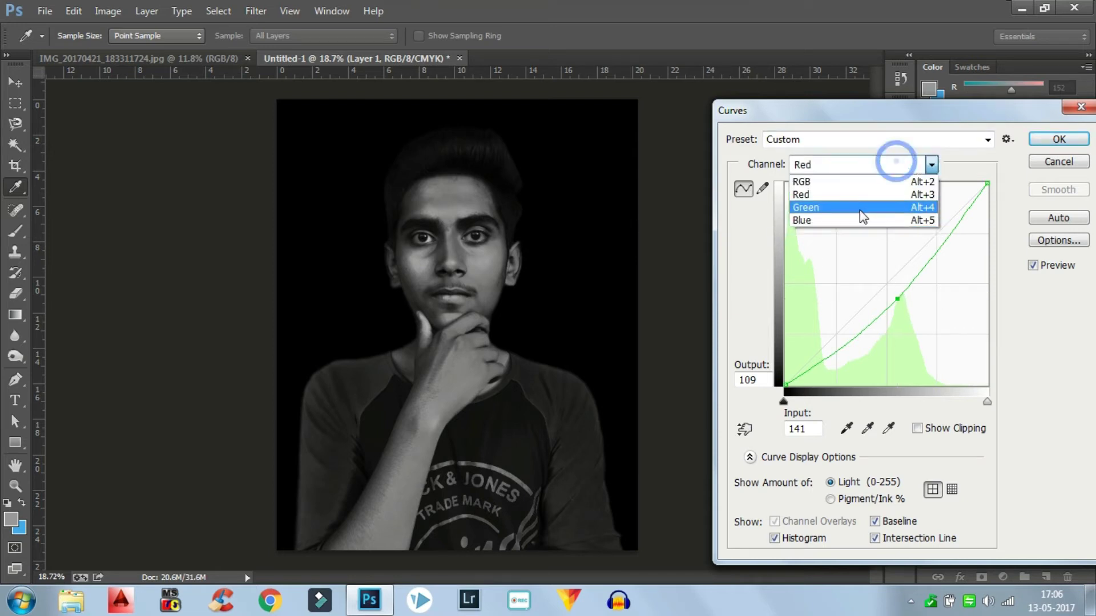
pyautogui.click(856, 221)
pyautogui.click(884, 284)
pyautogui.moveTo(884, 284)
pyautogui.mouseDown()
pyautogui.moveTo(880, 299)
pyautogui.moveTo(878, 276)
pyautogui.mouseUp()
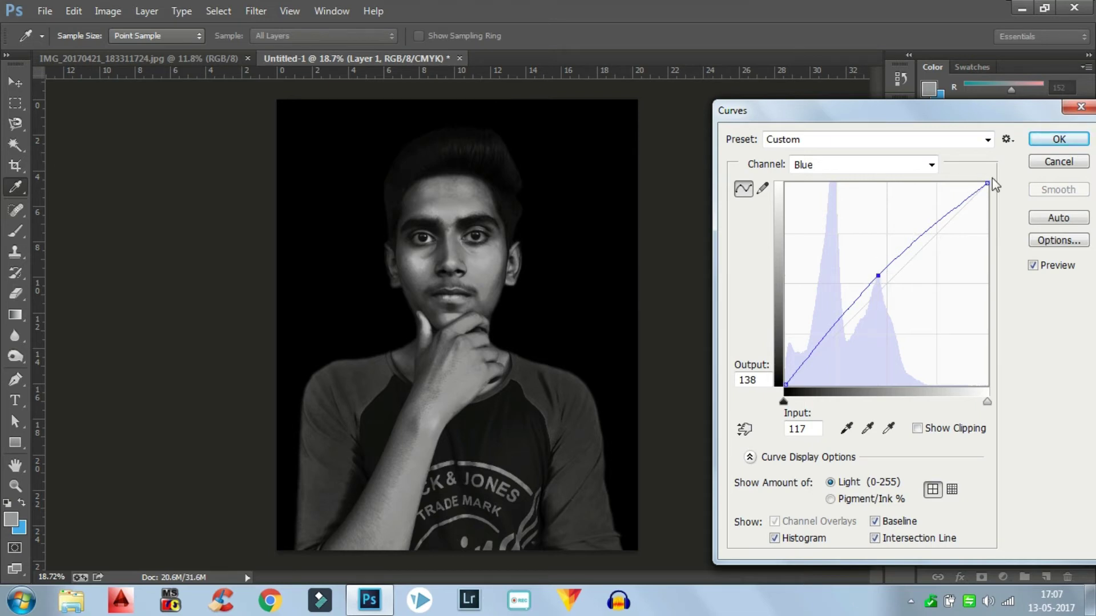
# - Lift the RGB midtones to output 123 at input 128 and apply the Curves
pyautogui.click(931, 165)
pyautogui.click(885, 183)
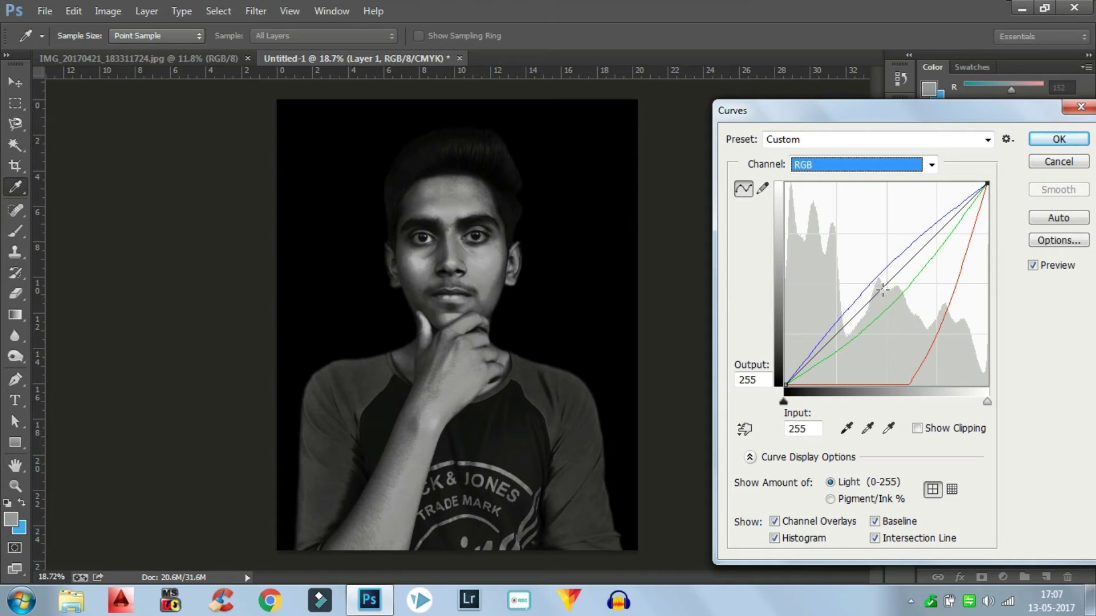
pyautogui.moveTo(883, 290); pyautogui.dragTo(887, 287)
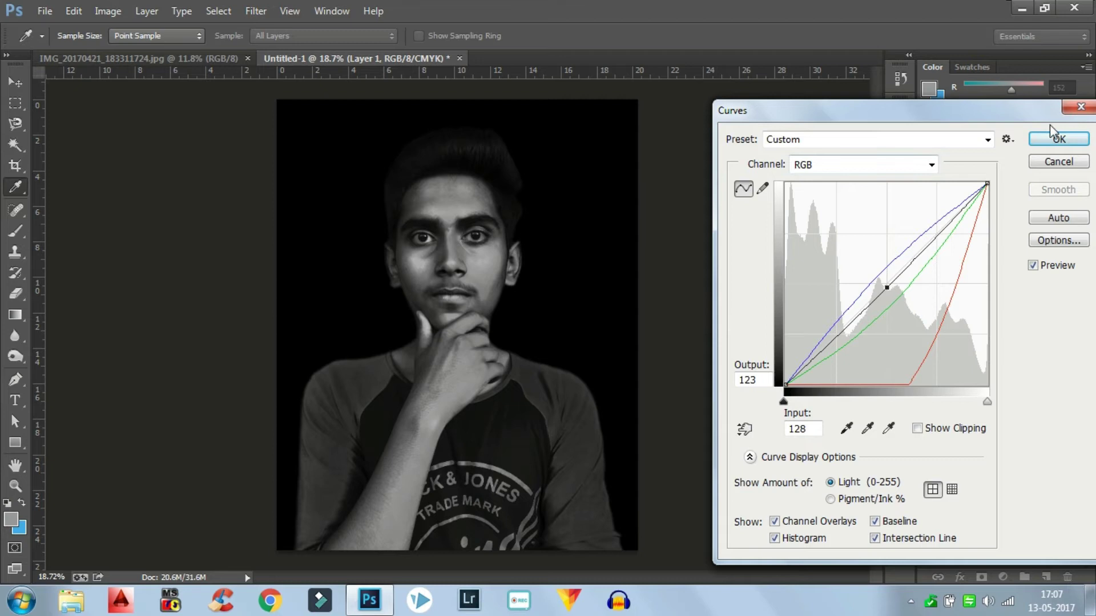
pyautogui.click(1056, 138)
pyautogui.press('v')
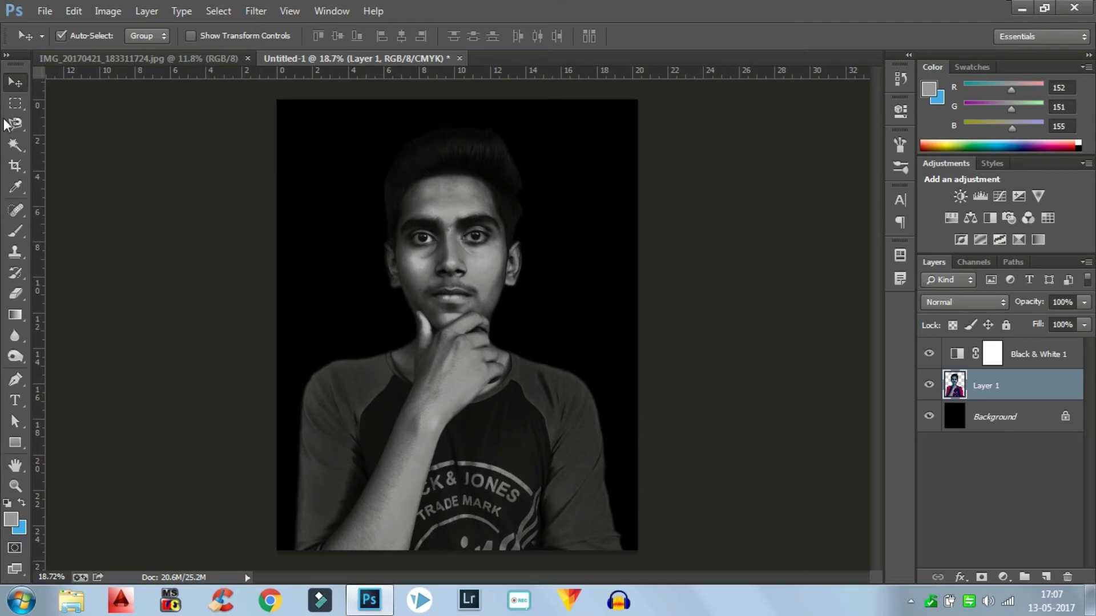
# - Set the Eraser to a soft round brush at 90 px
pyautogui.click(16, 294)
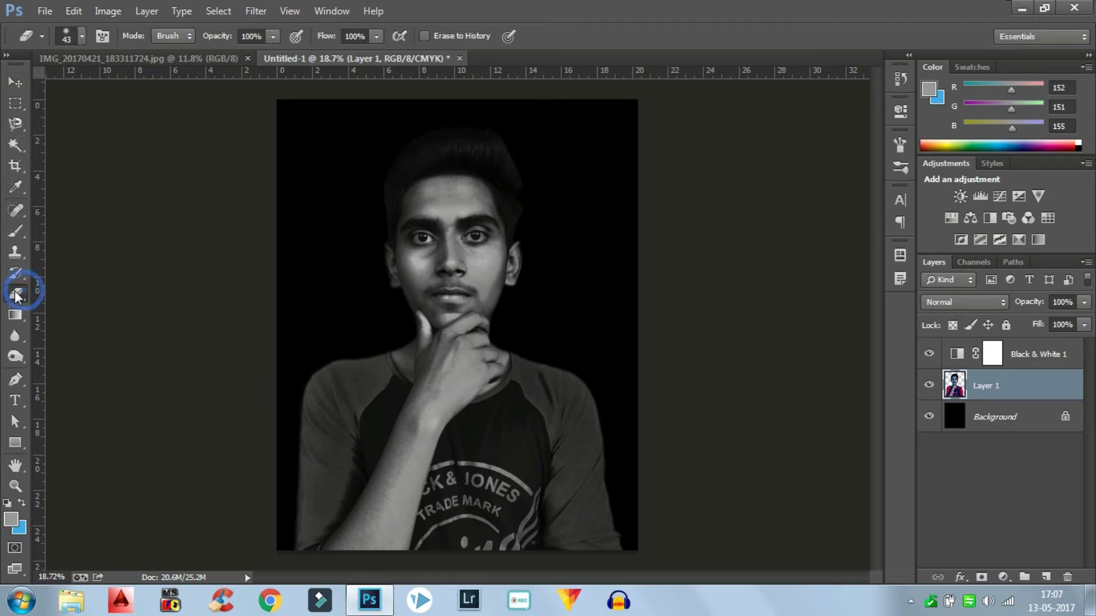
pyautogui.click(84, 36)
pyautogui.click(85, 161)
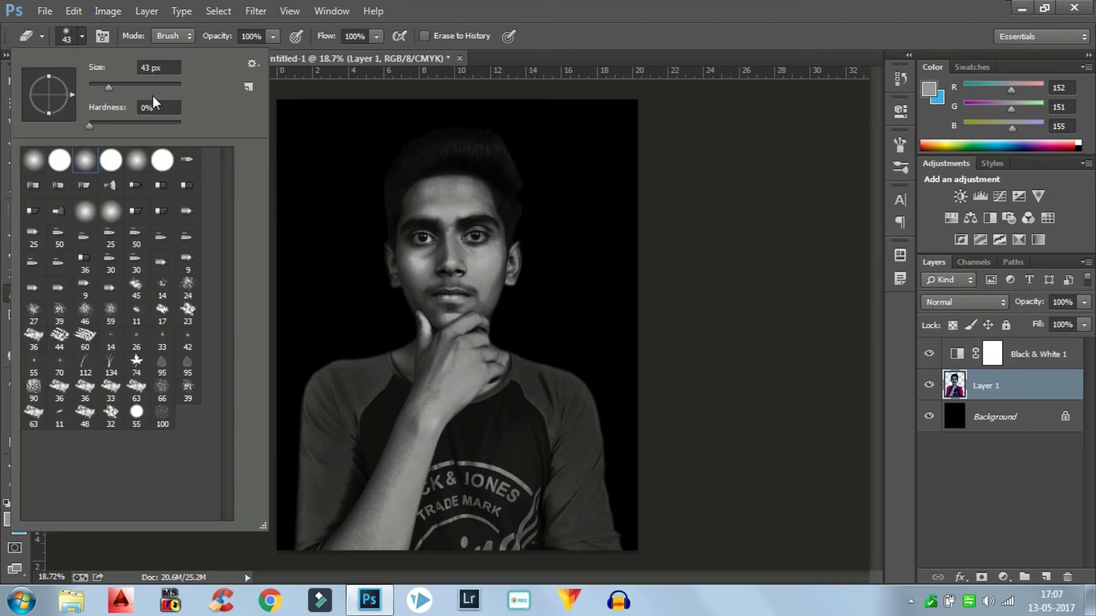
pyautogui.moveTo(112, 88); pyautogui.dragTo(119, 90)
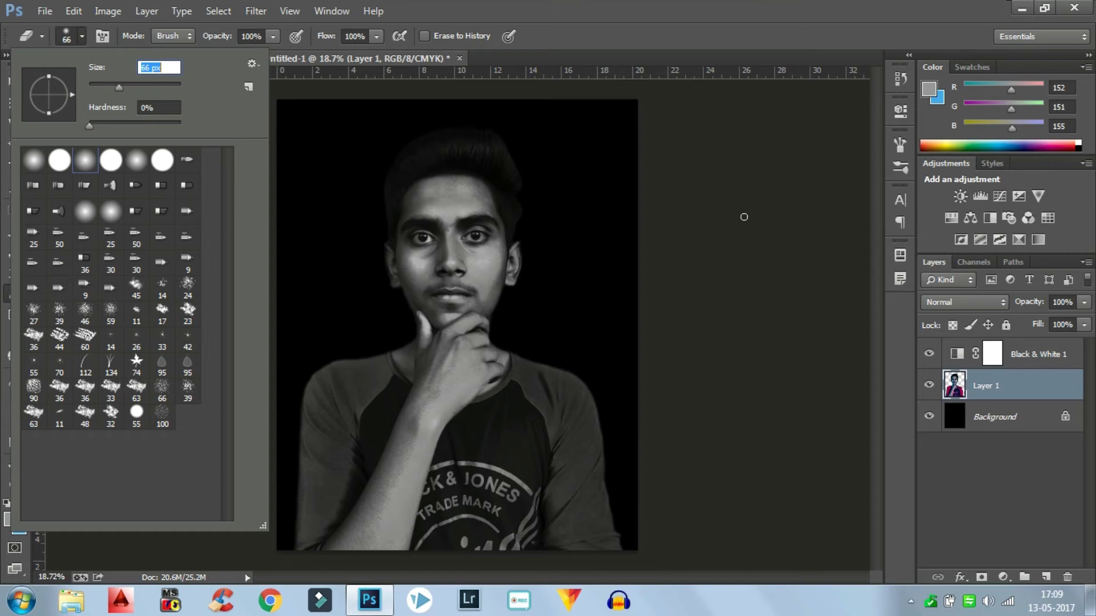
pyautogui.moveTo(119, 86); pyautogui.dragTo(130, 87)
pyautogui.click(82, 35)
# - Erase the soft edge above and along the right side of the hair
pyautogui.scroll(4, 498, 128)
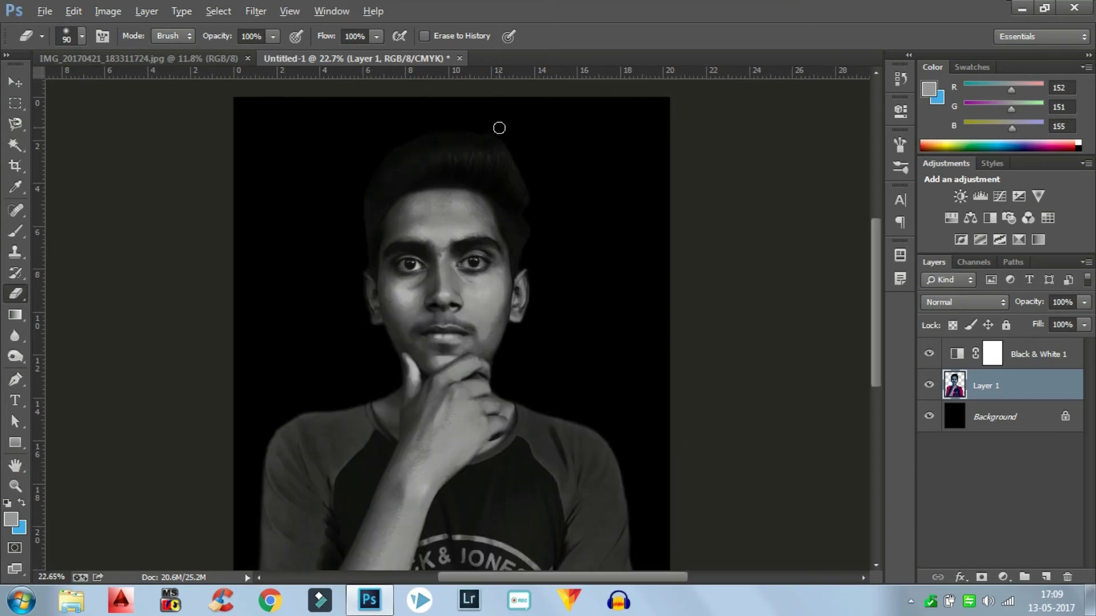
pyautogui.scroll(2, 497, 128)
pyautogui.moveTo(485, 131); pyautogui.dragTo(251, 144)
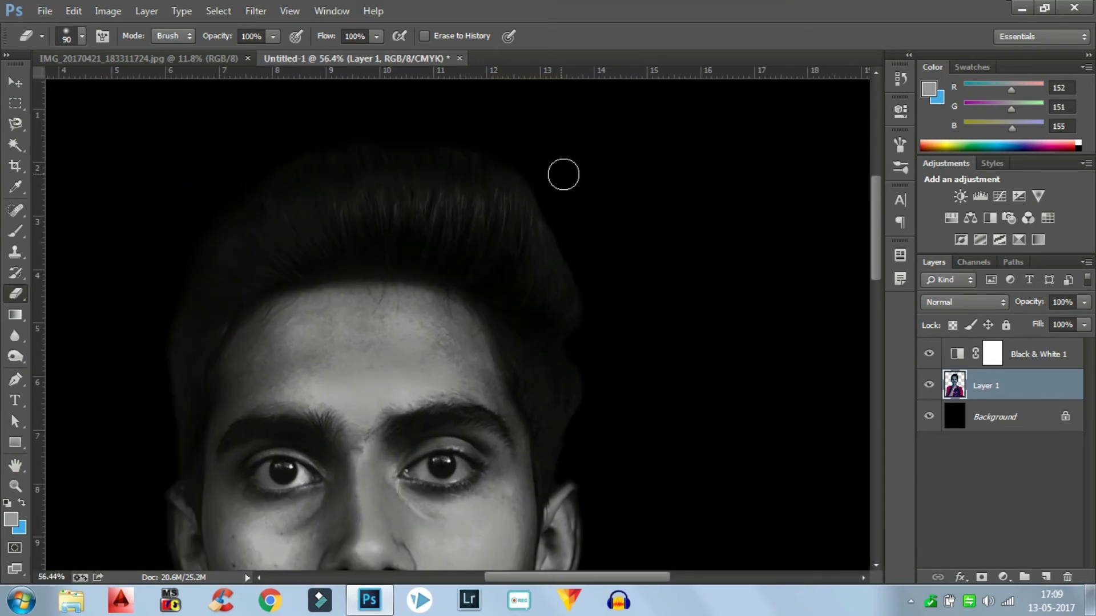
pyautogui.click(572, 258)
pyautogui.scroll(-3, 626, 313)
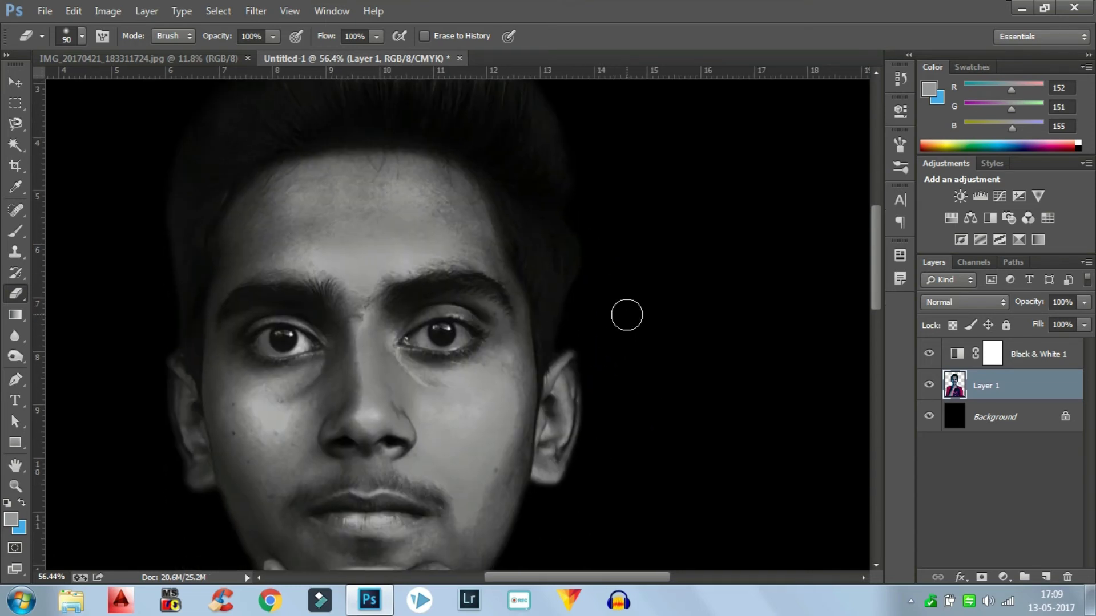
pyautogui.scroll(-3, 617, 322)
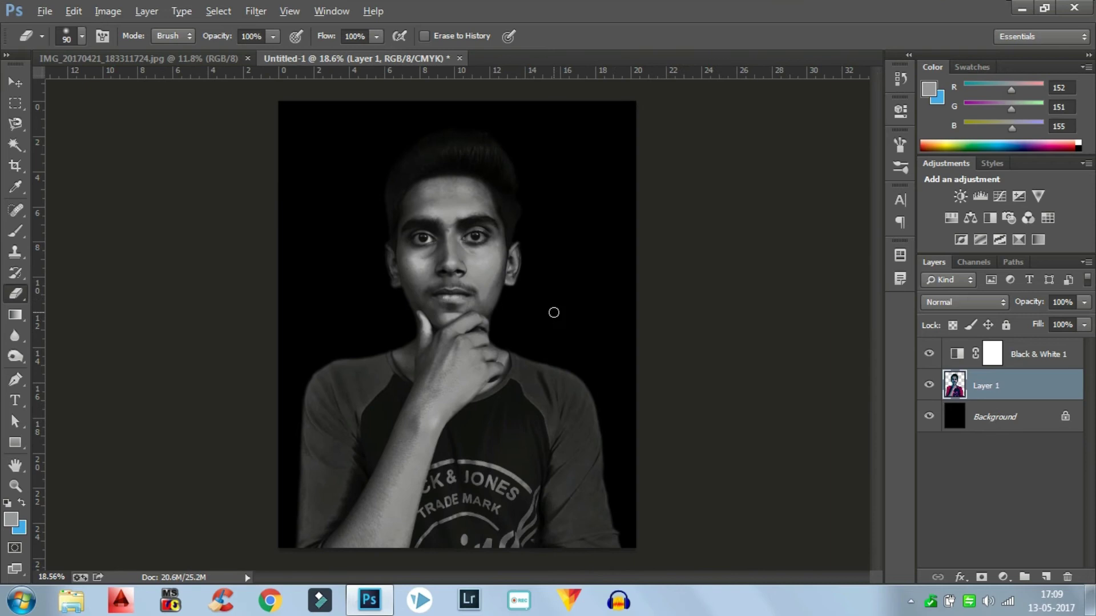
pyautogui.scroll(4, 318, 359)
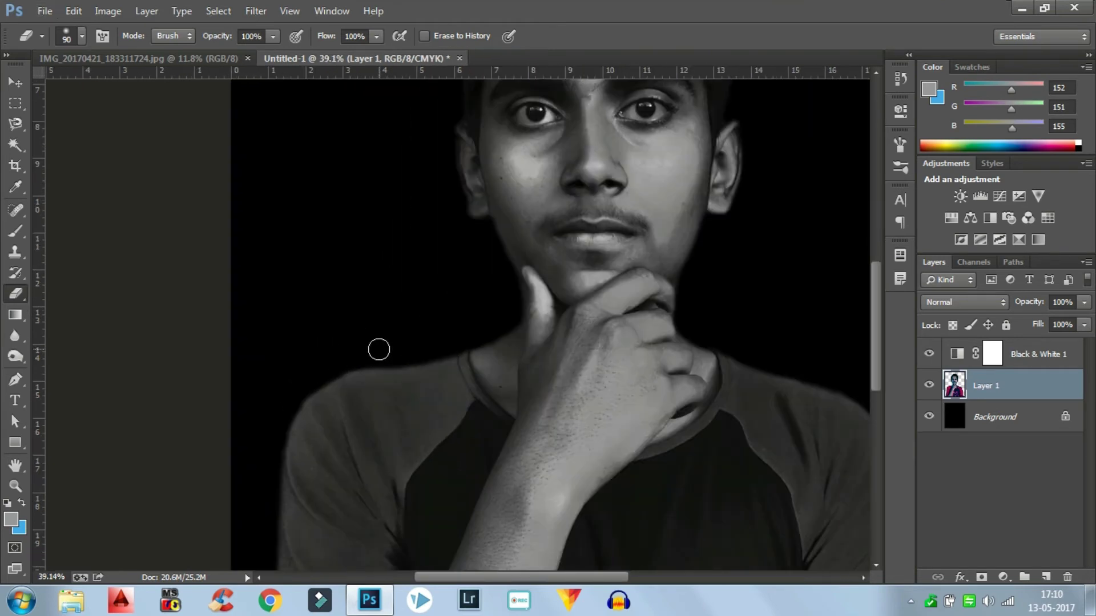
# - Fade the left and right shoulder, neck and sleeve edges into the black background
pyautogui.click(334, 370)
pyautogui.click(275, 448)
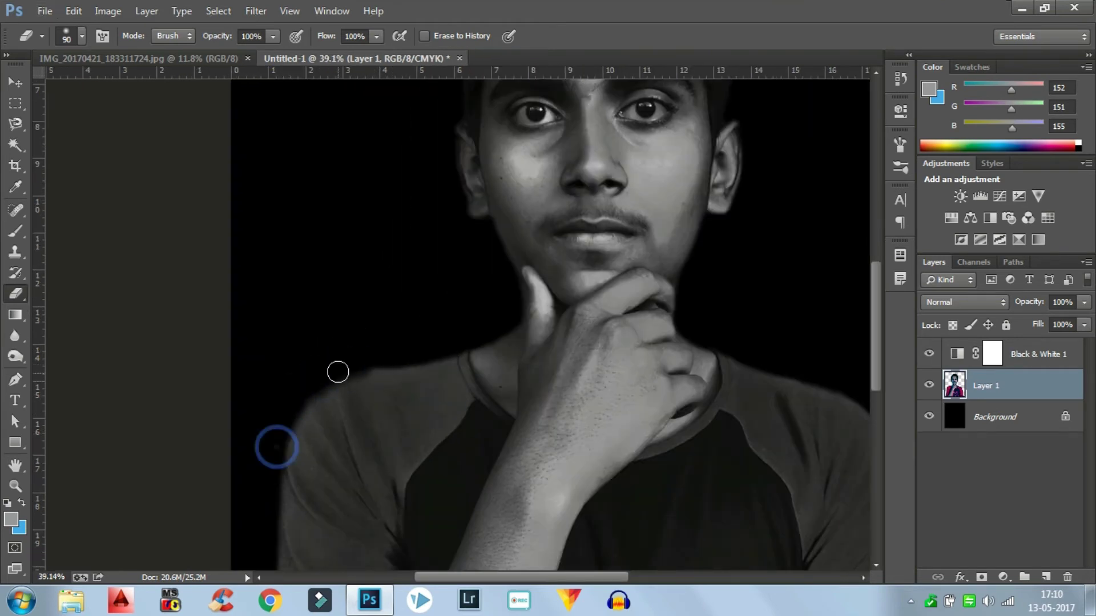
pyautogui.scroll(-3, 331, 252)
pyautogui.scroll(-4, 333, 256)
pyautogui.hscroll(-1, 333, 256)
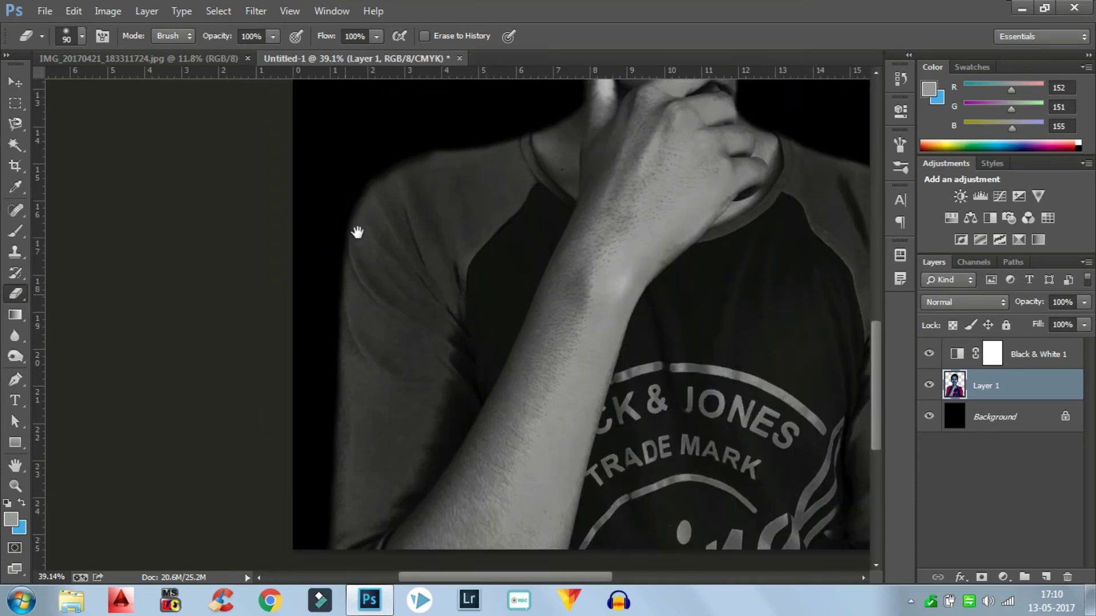
pyautogui.click(340, 220)
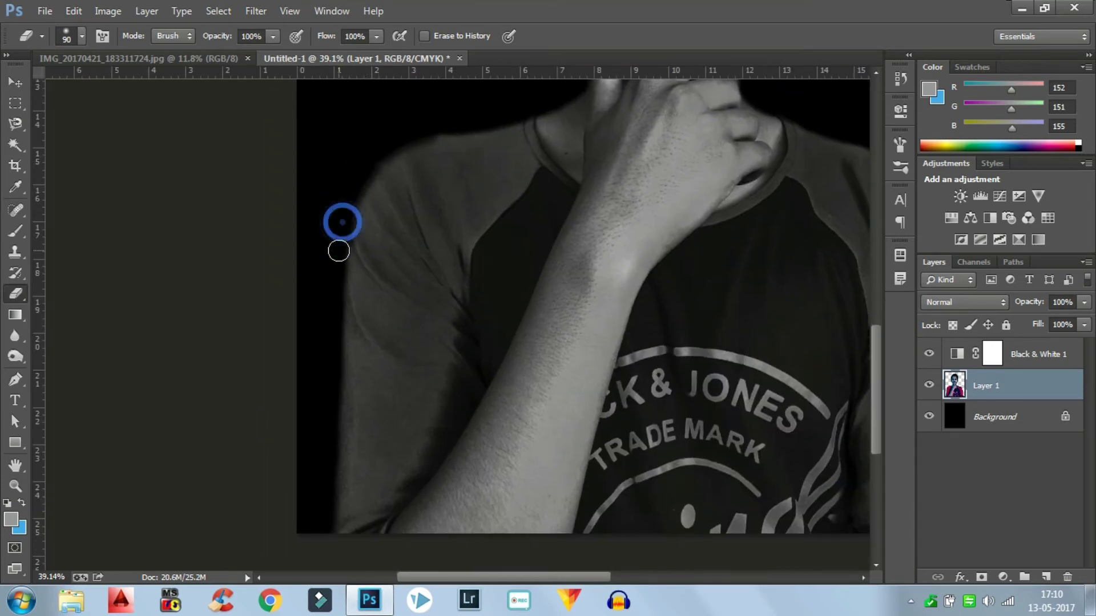
pyautogui.hscroll(5, 328, 533)
pyautogui.click(440, 154)
pyautogui.click(491, 179)
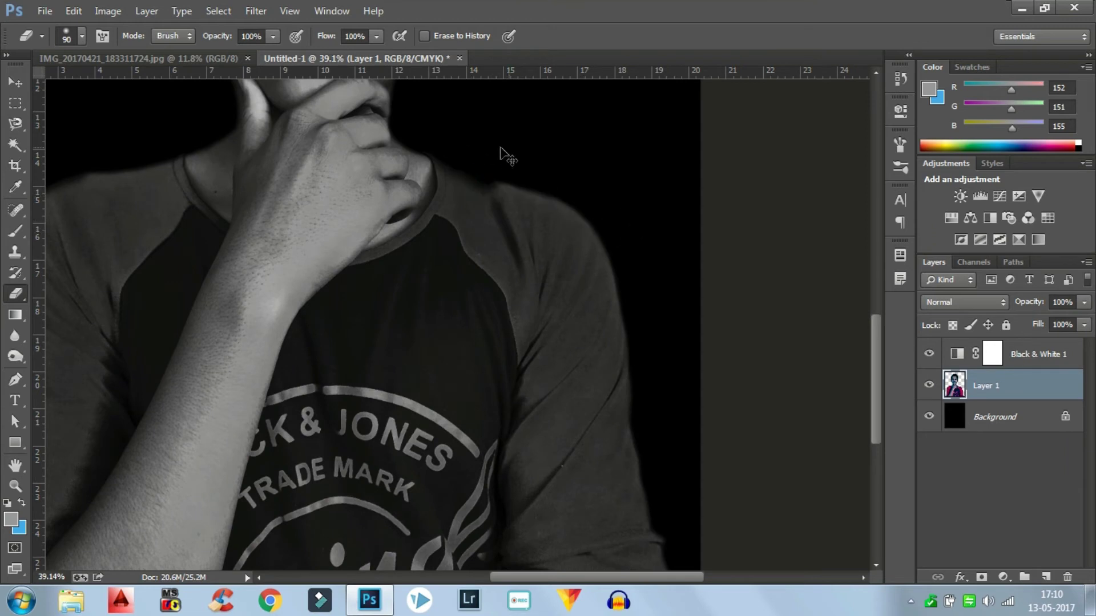
pyautogui.moveTo(463, 164)
pyautogui.mouseDown()
pyautogui.moveTo(587, 216)
pyautogui.moveTo(624, 295)
pyautogui.moveTo(641, 405)
pyautogui.mouseUp()
pyautogui.scroll(-3, 641, 405)
pyautogui.moveTo(624, 308)
pyautogui.mouseDown()
pyautogui.moveTo(639, 416)
pyautogui.moveTo(670, 502)
pyautogui.mouseUp()
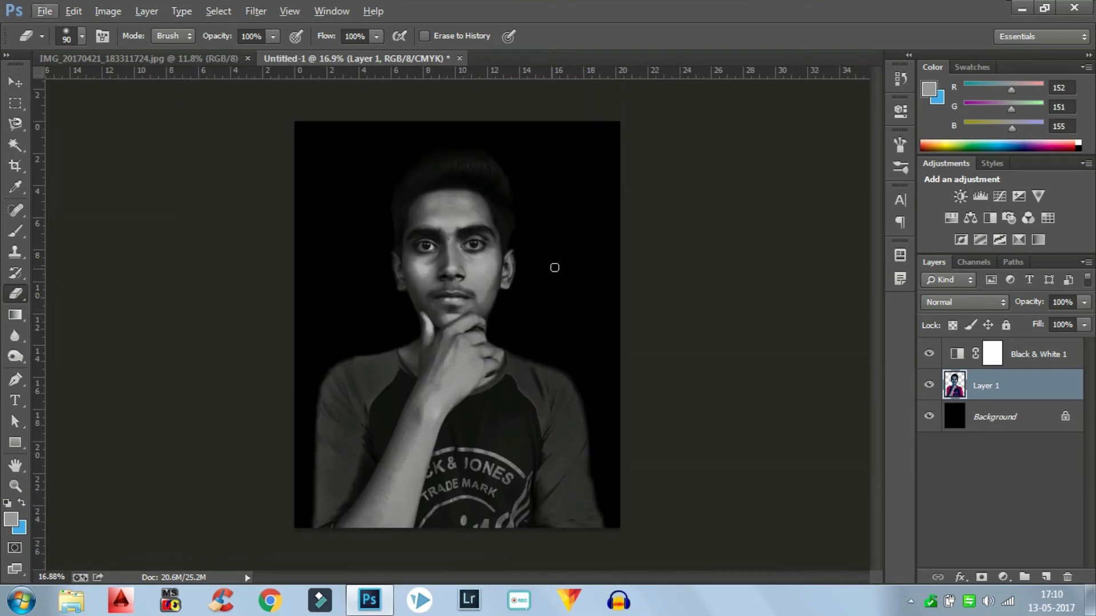
# - Move the Layer 1 portrait lower and scale it up to about 120%
pyautogui.press('g')
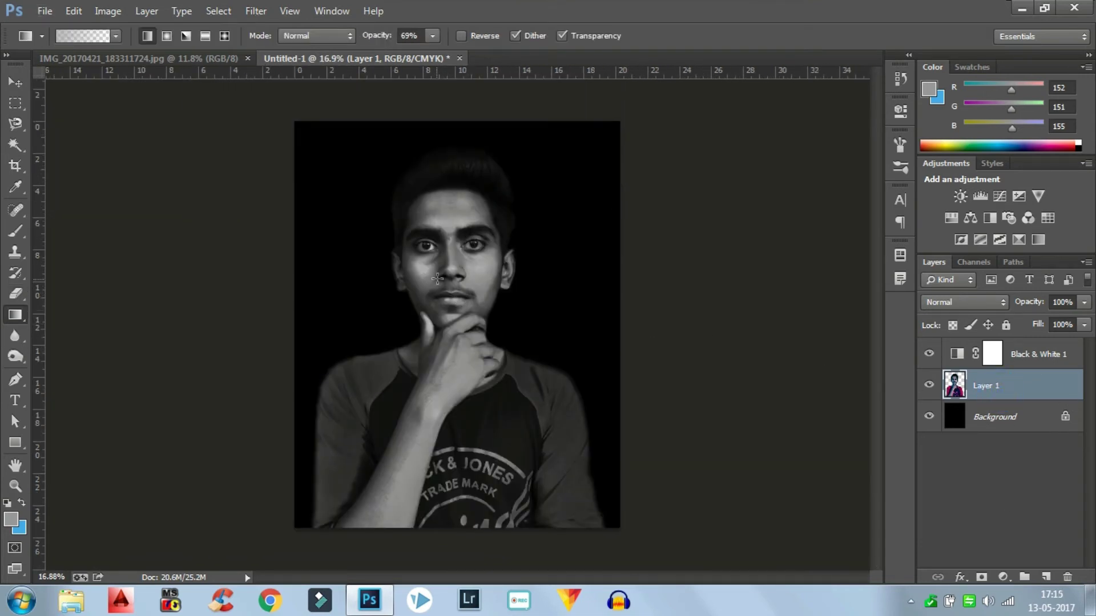
pyautogui.hotkey('ctrl', 't')
pyautogui.moveTo(440, 279); pyautogui.dragTo(428, 363)
pyautogui.moveTo(598, 229); pyautogui.dragTo(566, 237)
pyautogui.moveTo(624, 153); pyautogui.dragTo(643, 139)
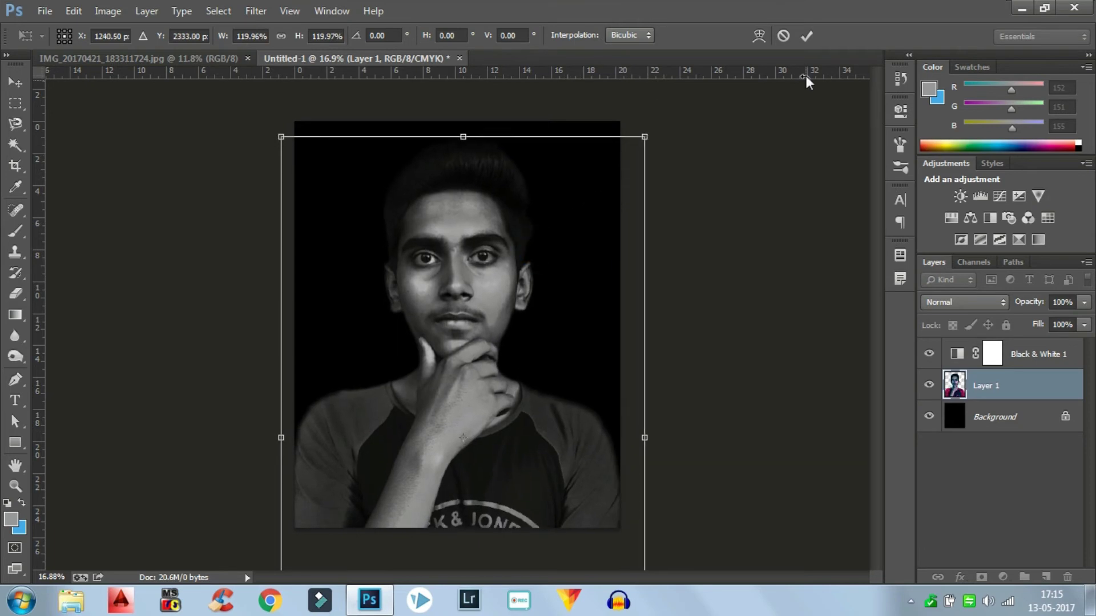
pyautogui.click(806, 36)
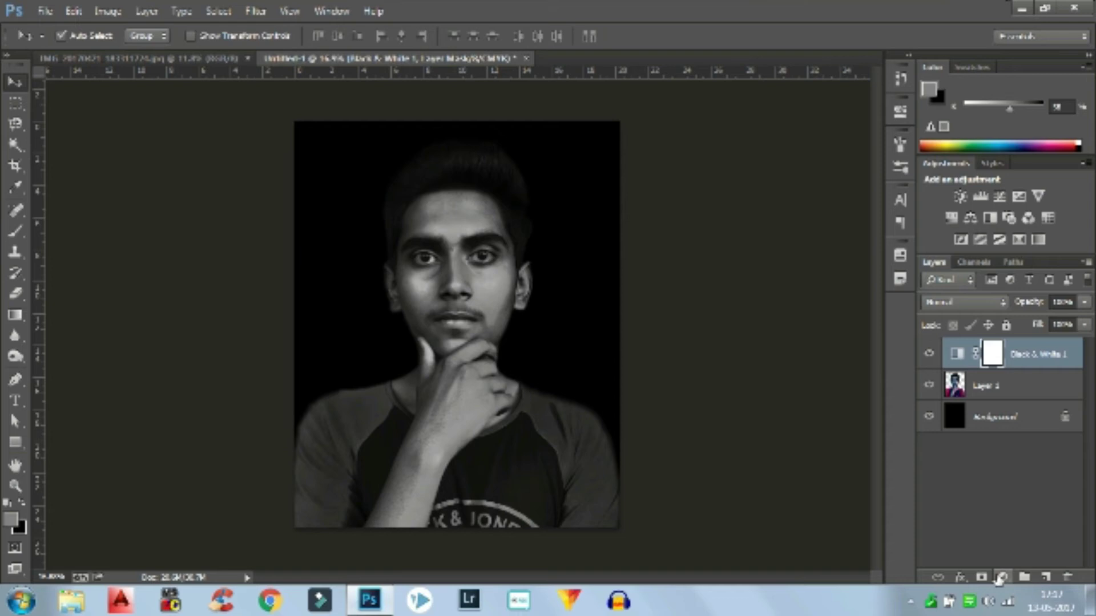
# - Add a Gradient Fill layer using a transparent preset at a 90° linear angle
pyautogui.click(1002, 577)
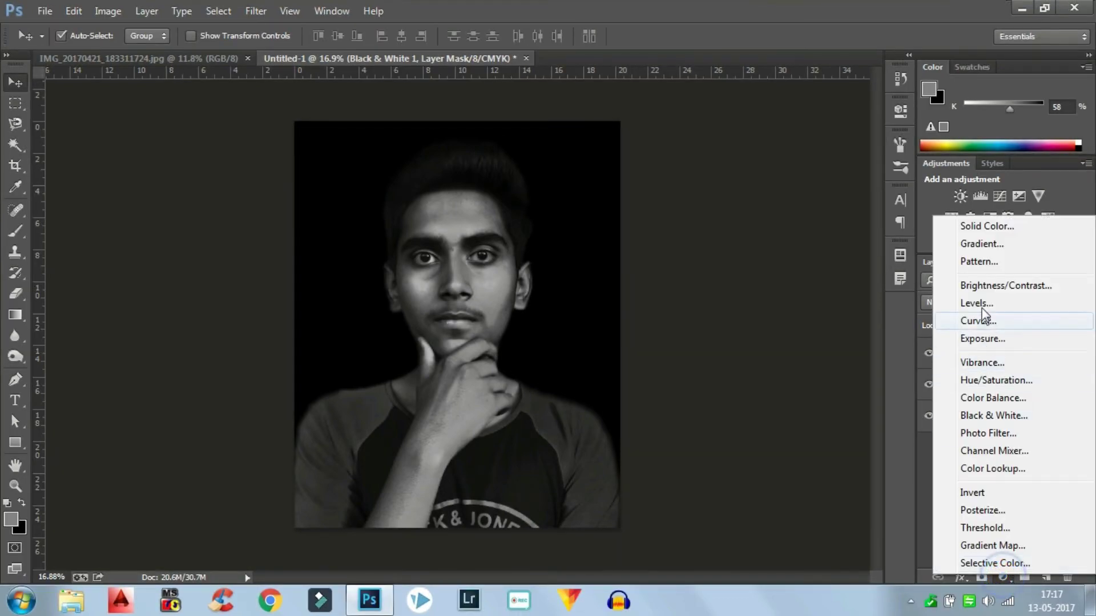
pyautogui.click(984, 241)
pyautogui.click(792, 199)
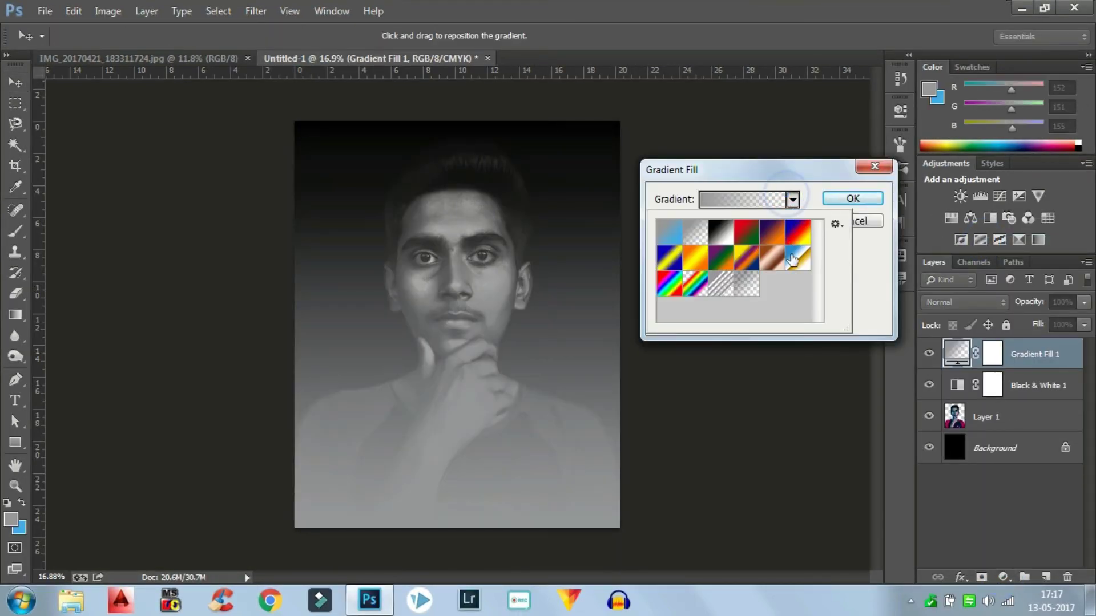
pyautogui.doubleClick(752, 289)
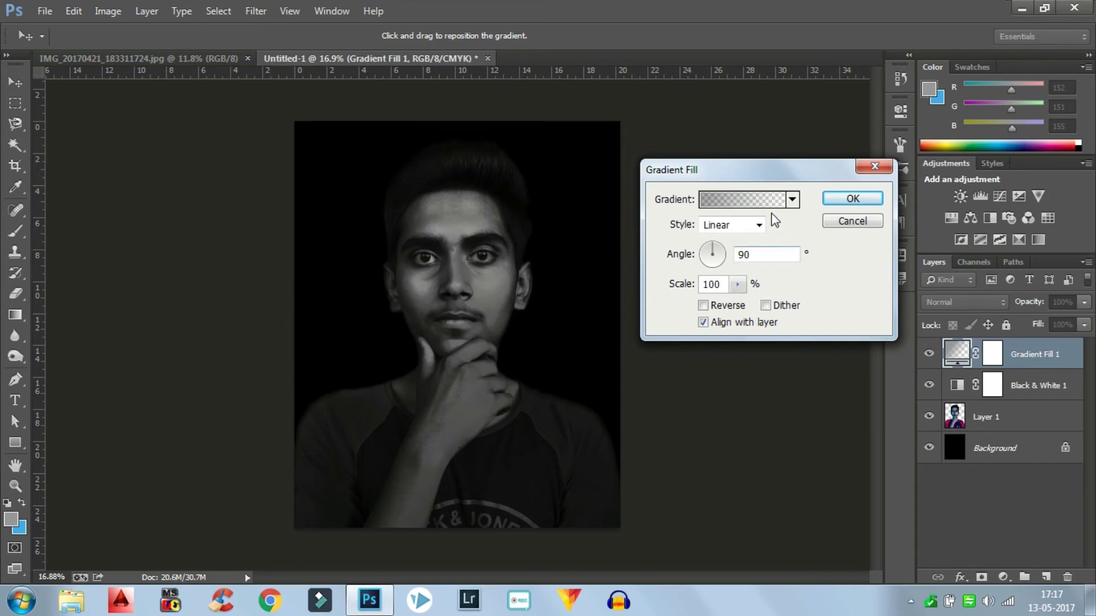
pyautogui.moveTo(713, 248)
pyautogui.mouseDown()
pyautogui.moveTo(725, 262)
pyautogui.moveTo(696, 263)
pyautogui.moveTo(717, 252)
pyautogui.moveTo(689, 259)
pyautogui.moveTo(707, 254)
pyautogui.moveTo(712, 273)
pyautogui.moveTo(712, 235)
pyautogui.mouseUp()
pyautogui.click(852, 199)
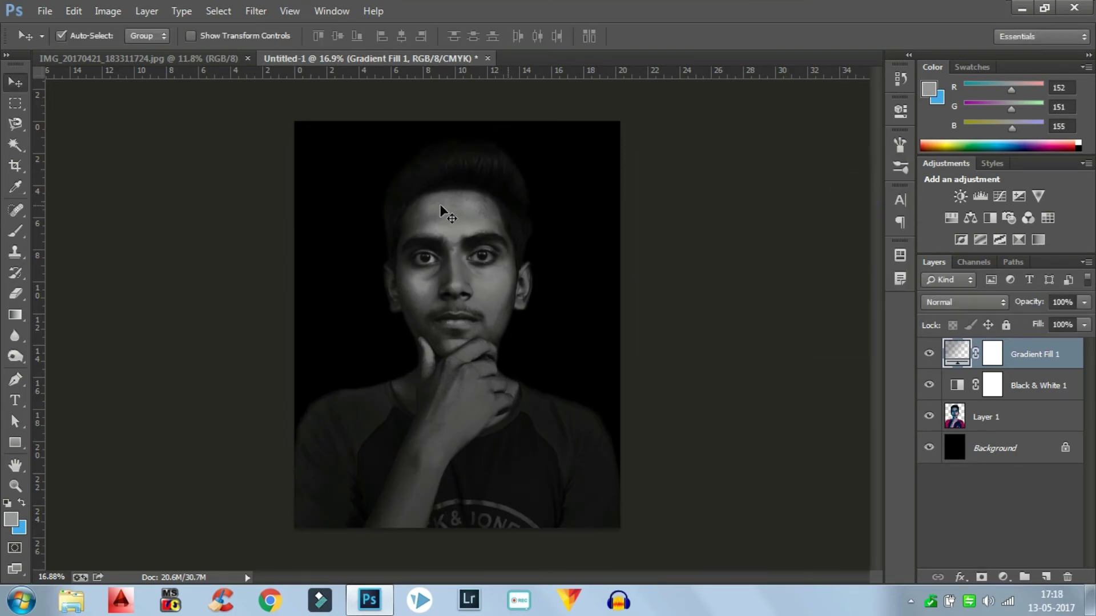
pyautogui.click(16, 316)
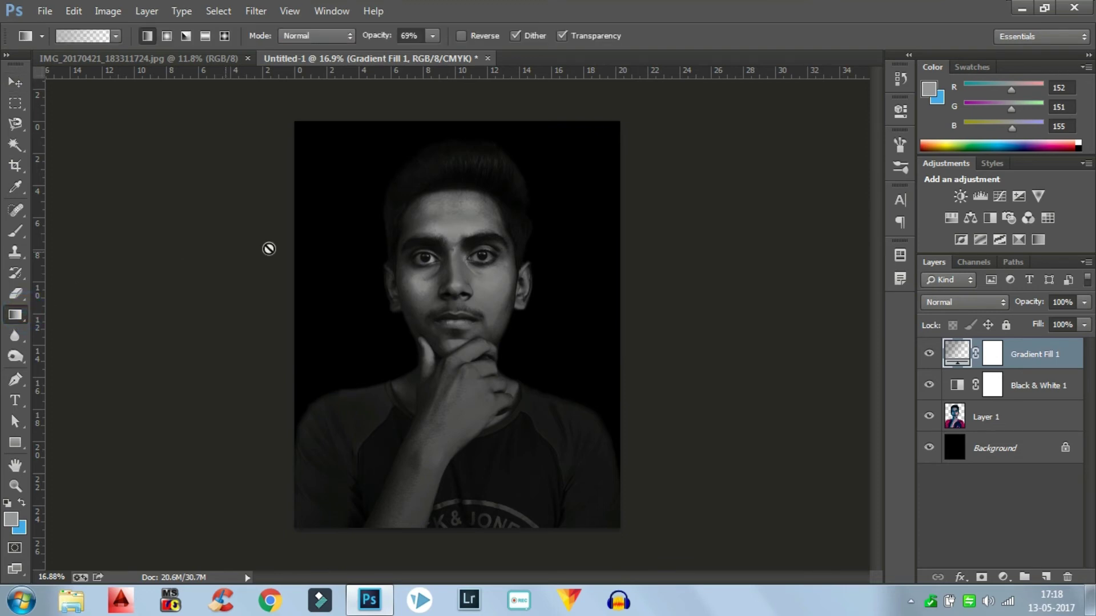
# - Draw a black-to-white gradient on Gradient Fill 1's mask from forehead down to chin
pyautogui.click(993, 354)
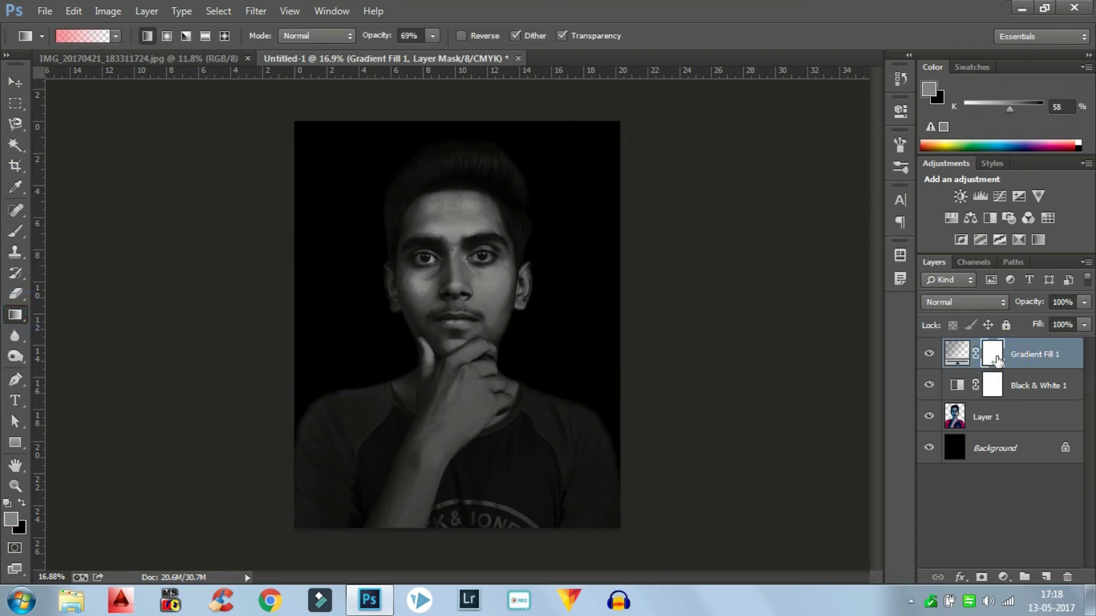
pyautogui.click(116, 36)
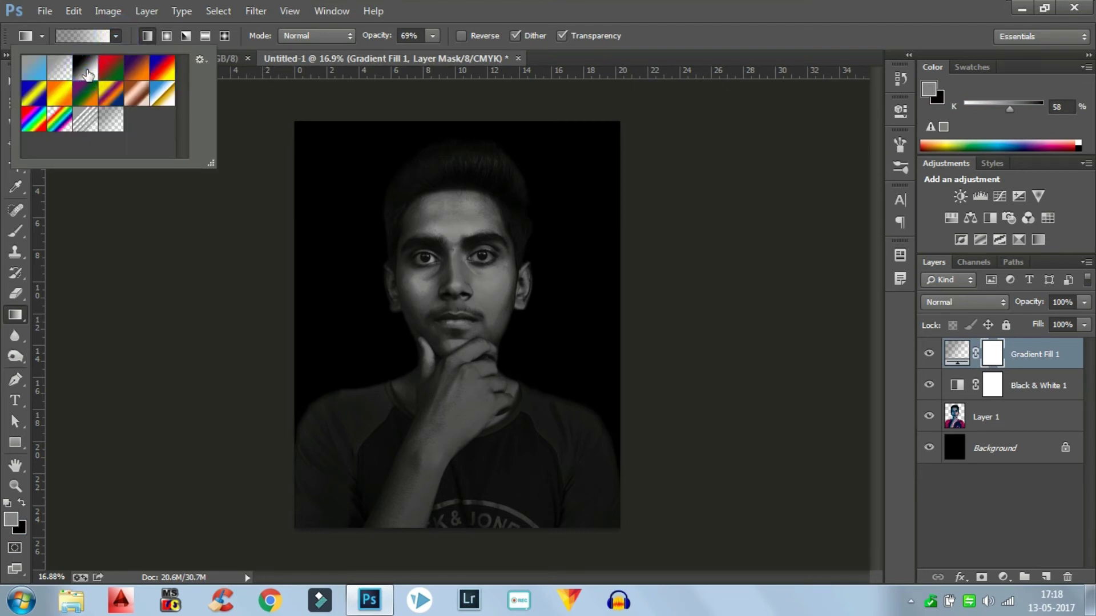
pyautogui.doubleClick(86, 71)
pyautogui.moveTo(461, 174); pyautogui.dragTo(462, 399)
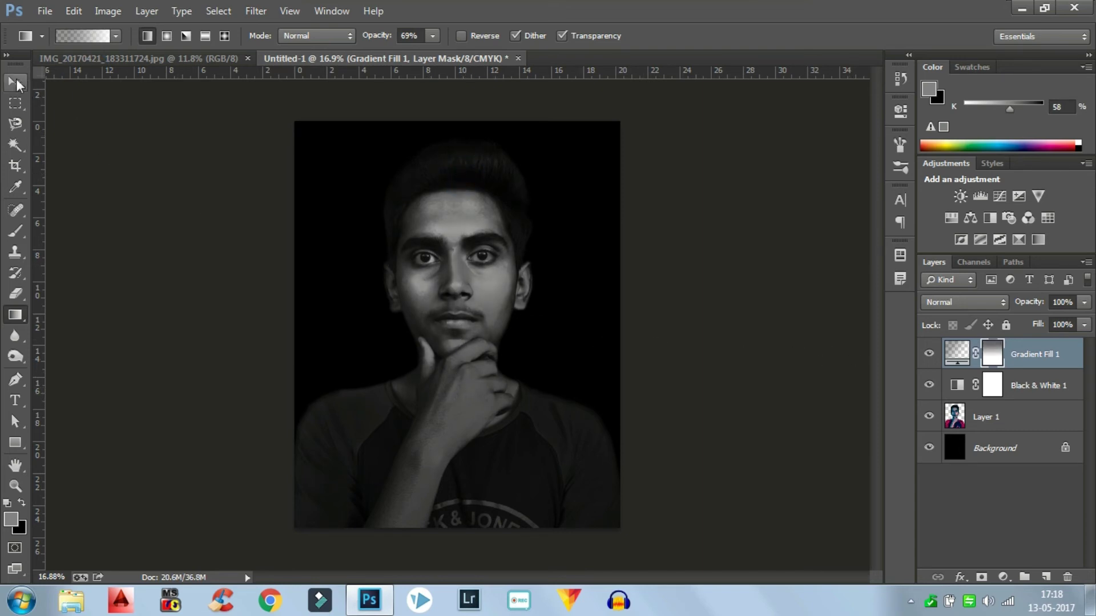
pyautogui.click(16, 82)
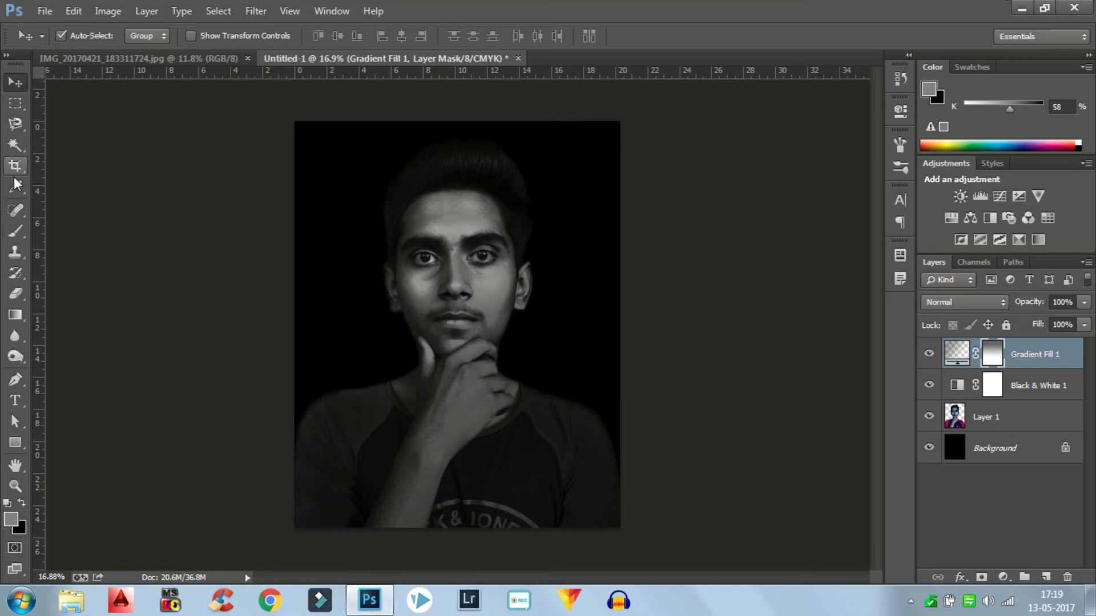
# - With the Eraser, erase near the top of the hair
pyautogui.click(16, 294)
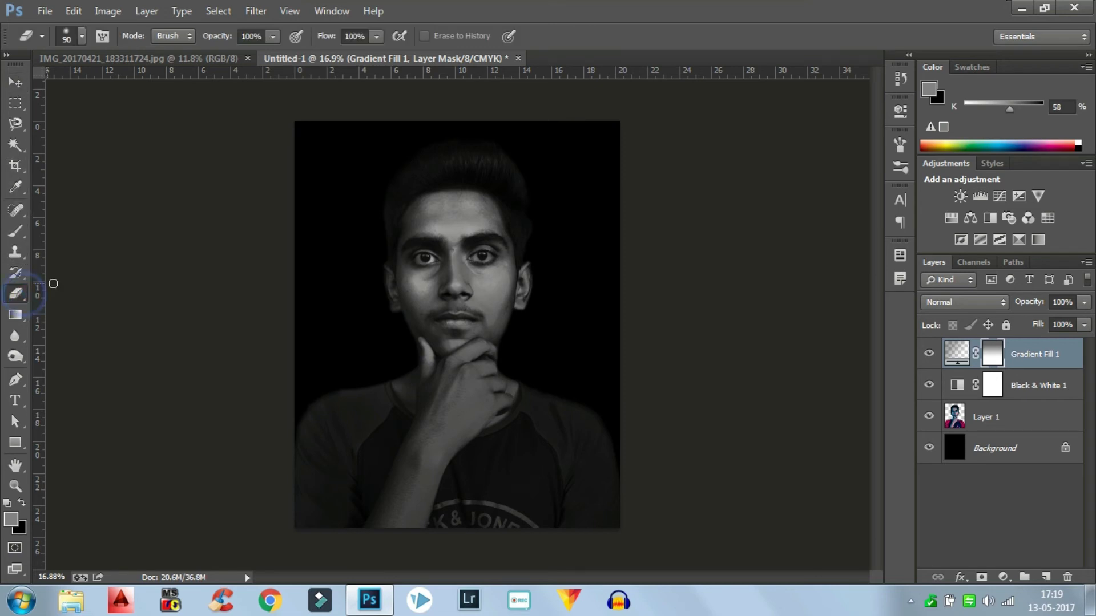
pyautogui.scroll(6, 629, 196)
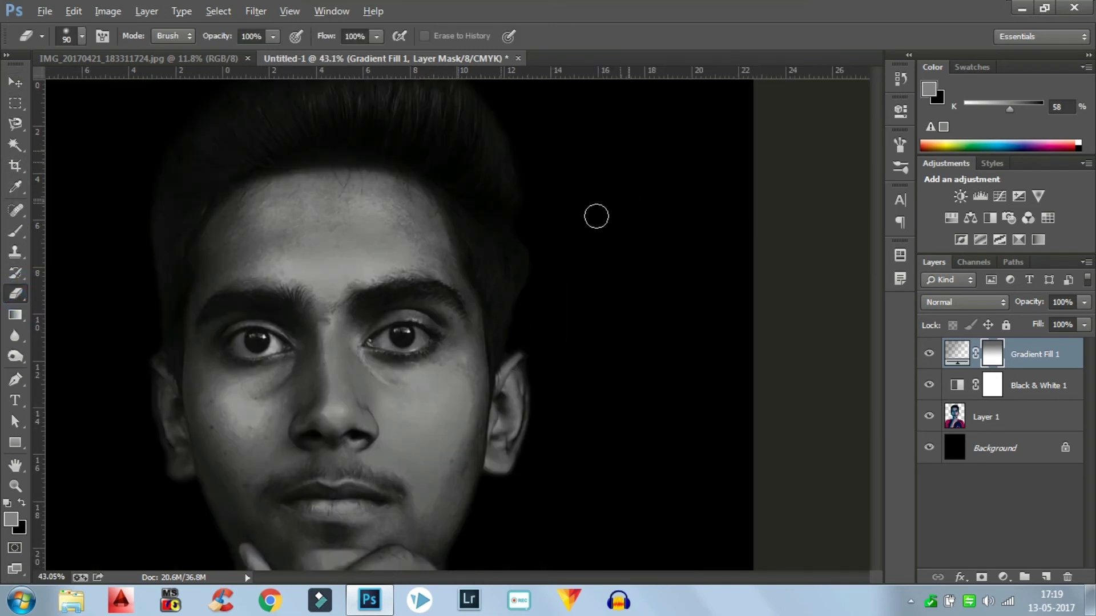
pyautogui.scroll(-3, 524, 362)
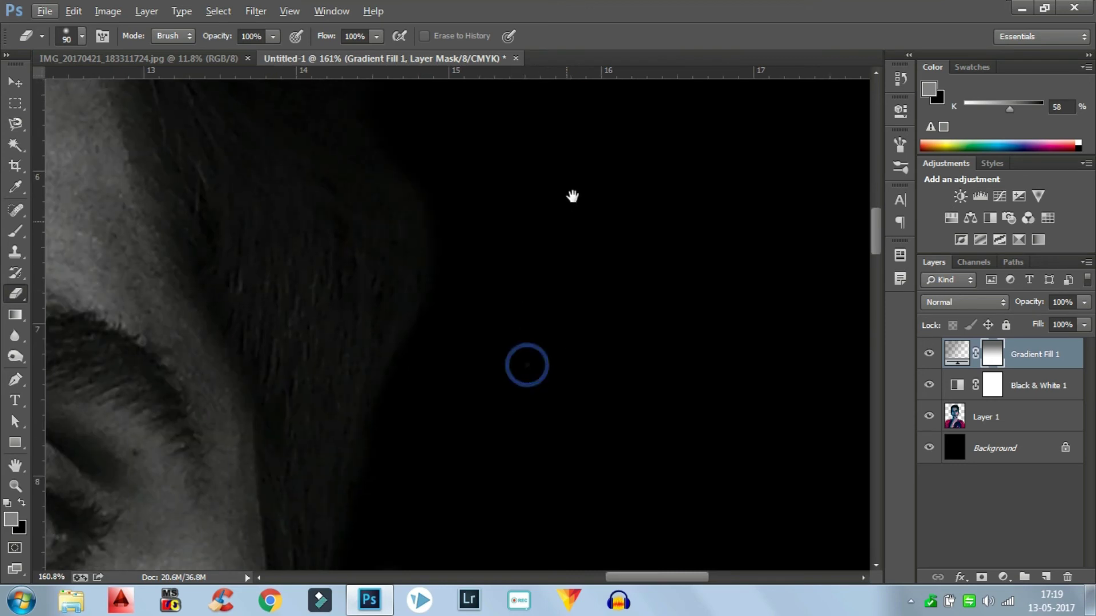
pyautogui.click(449, 128)
pyautogui.click(442, 142)
# - On Layer 1, erase along the hair edge from the top down to the ear
pyautogui.click(975, 426)
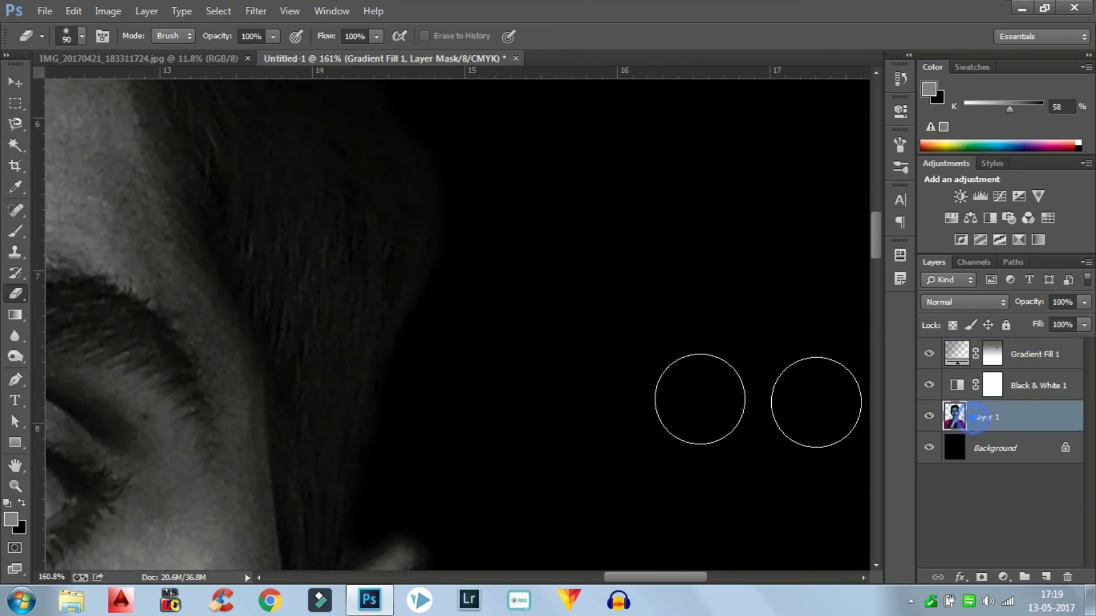
pyautogui.click(443, 137)
pyautogui.click(470, 196)
pyautogui.click(465, 262)
pyautogui.scroll(-3, 474, 293)
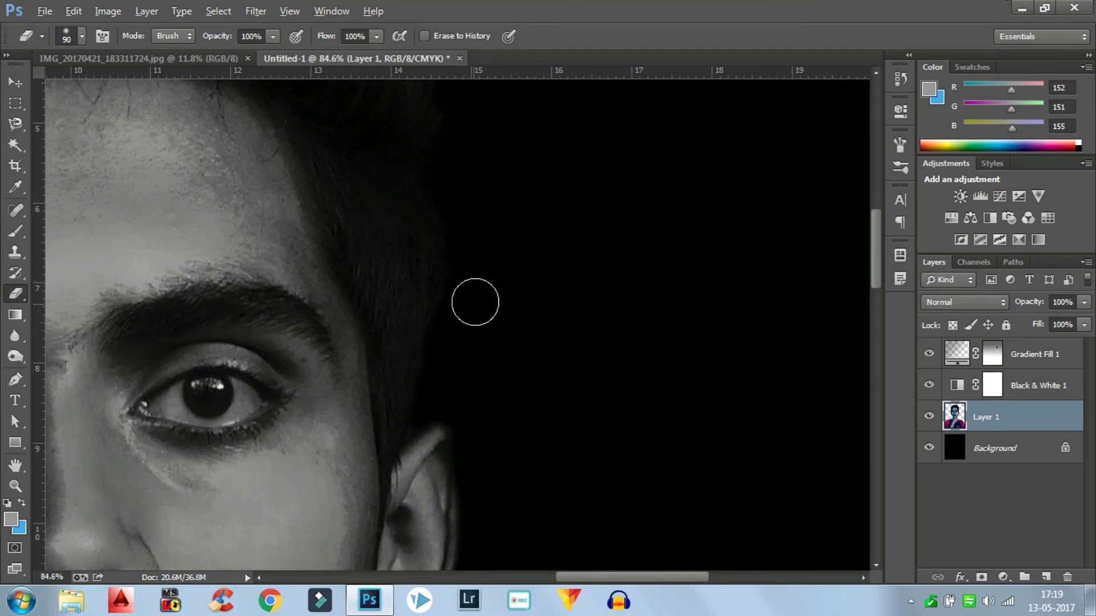
pyautogui.click(470, 228)
pyautogui.click(457, 222)
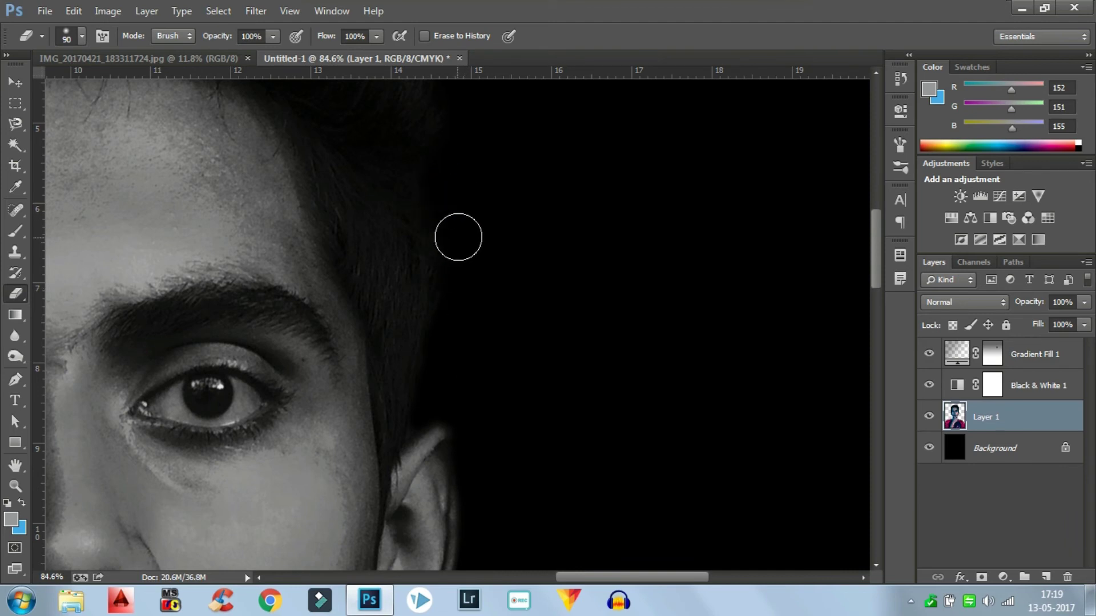
pyautogui.click(463, 282)
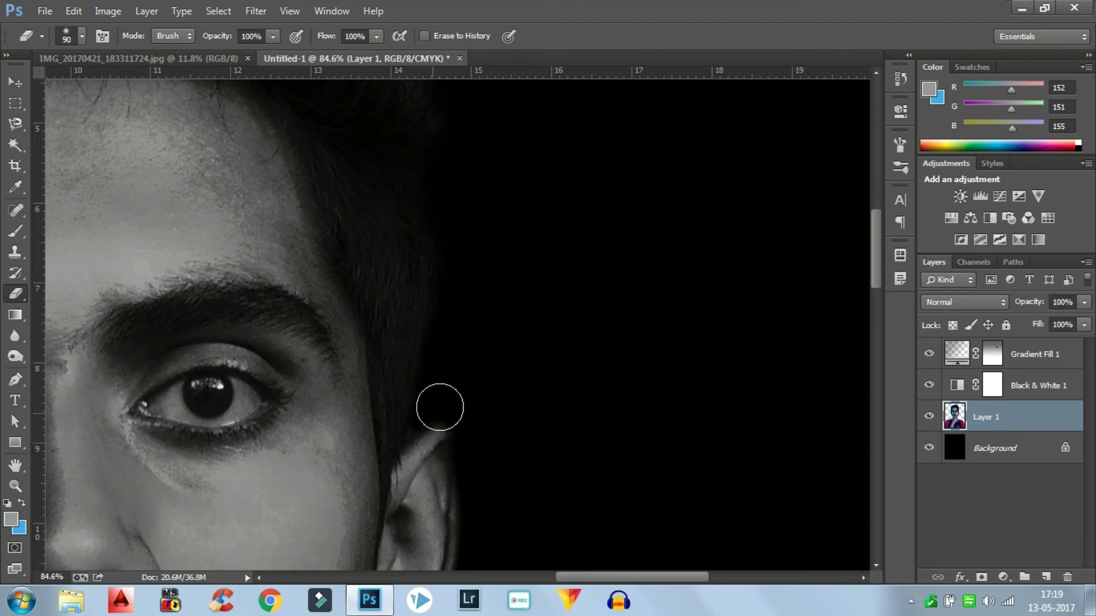
pyautogui.scroll(-5, 438, 405)
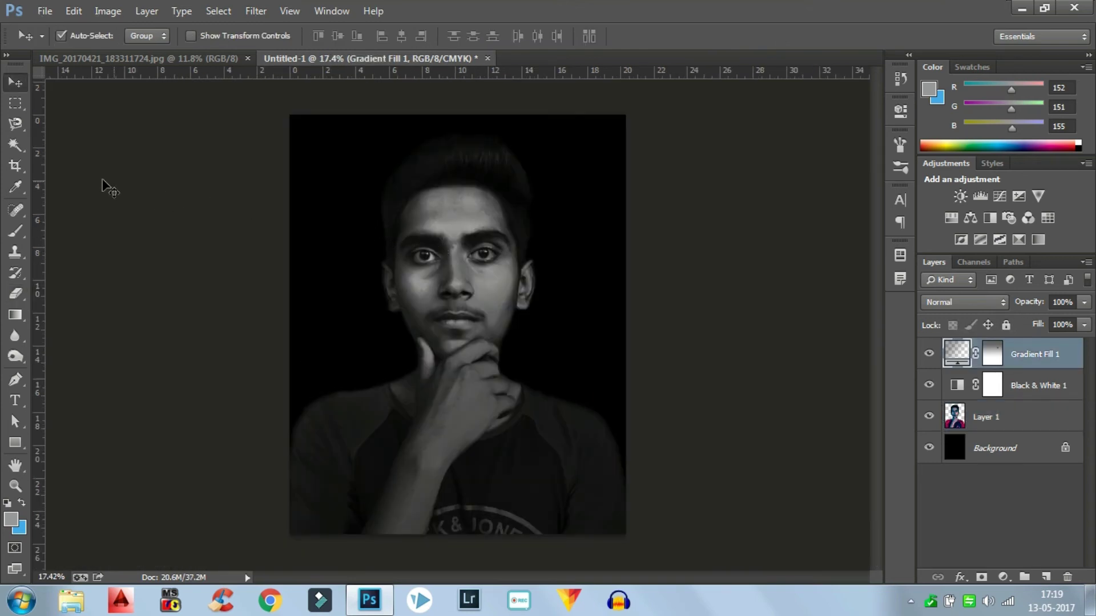
# - Select the Brush with a soft round 0% hardness tip, black colour, size 1447 px
pyautogui.click(16, 230)
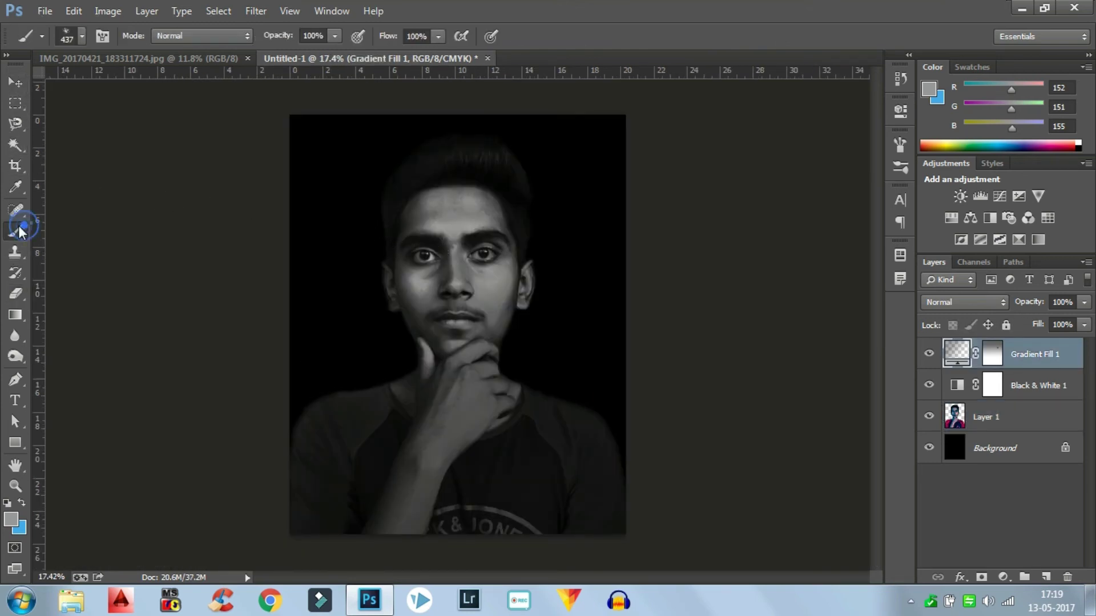
pyautogui.click(60, 228)
pyautogui.click(83, 36)
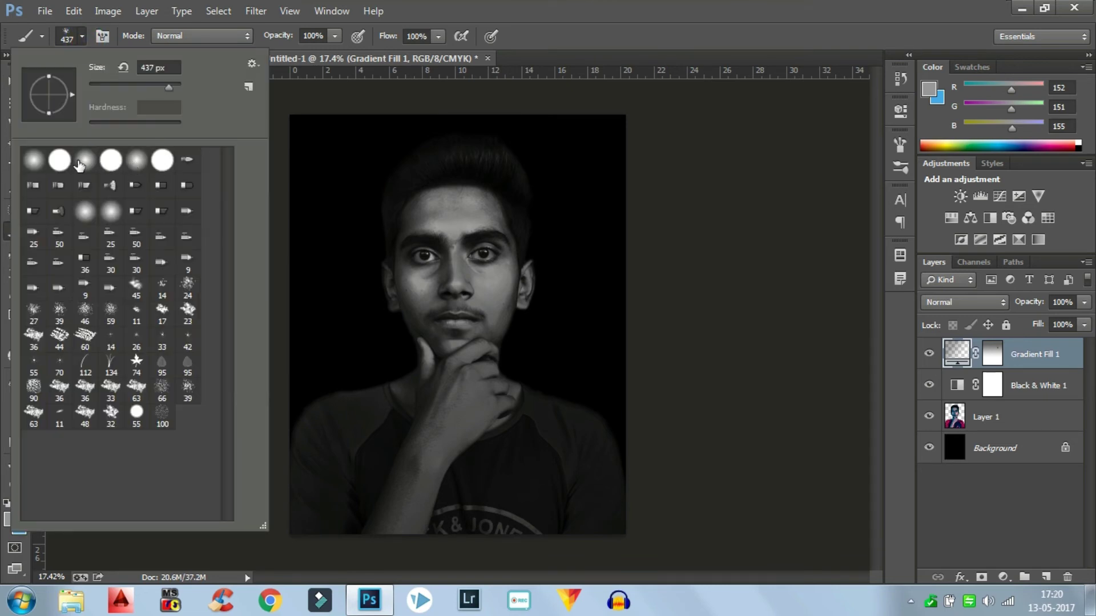
pyautogui.click(82, 166)
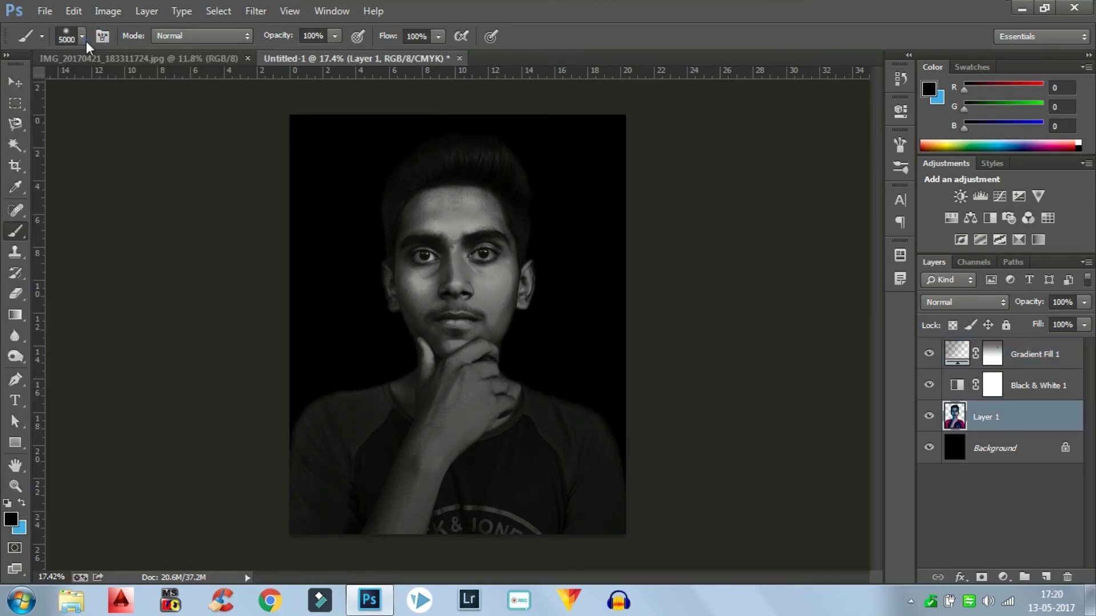
pyautogui.click(85, 39)
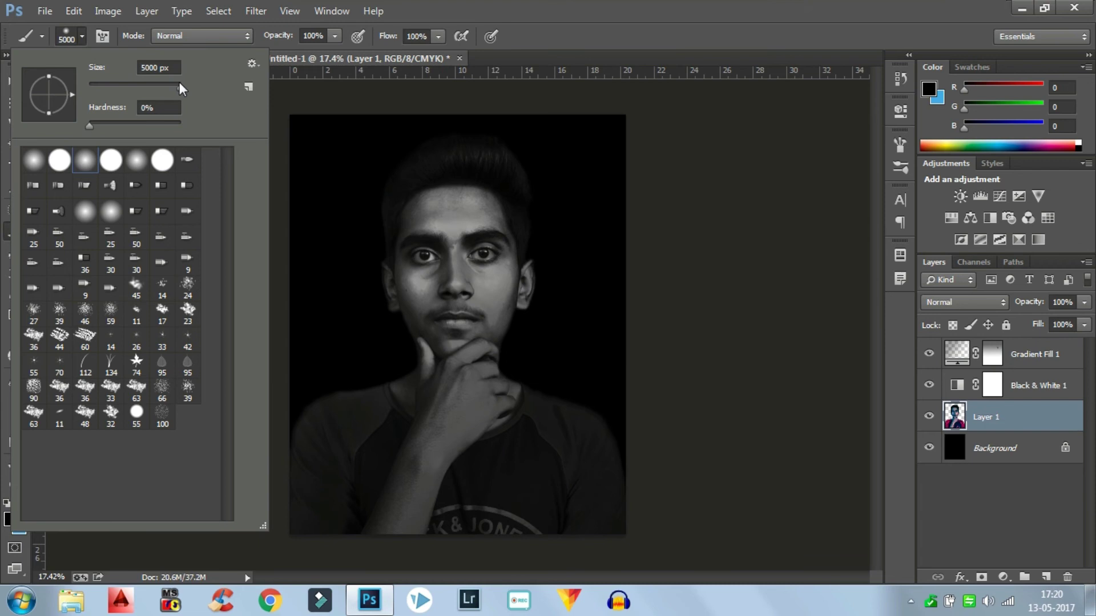
pyautogui.moveTo(179, 89); pyautogui.dragTo(174, 89)
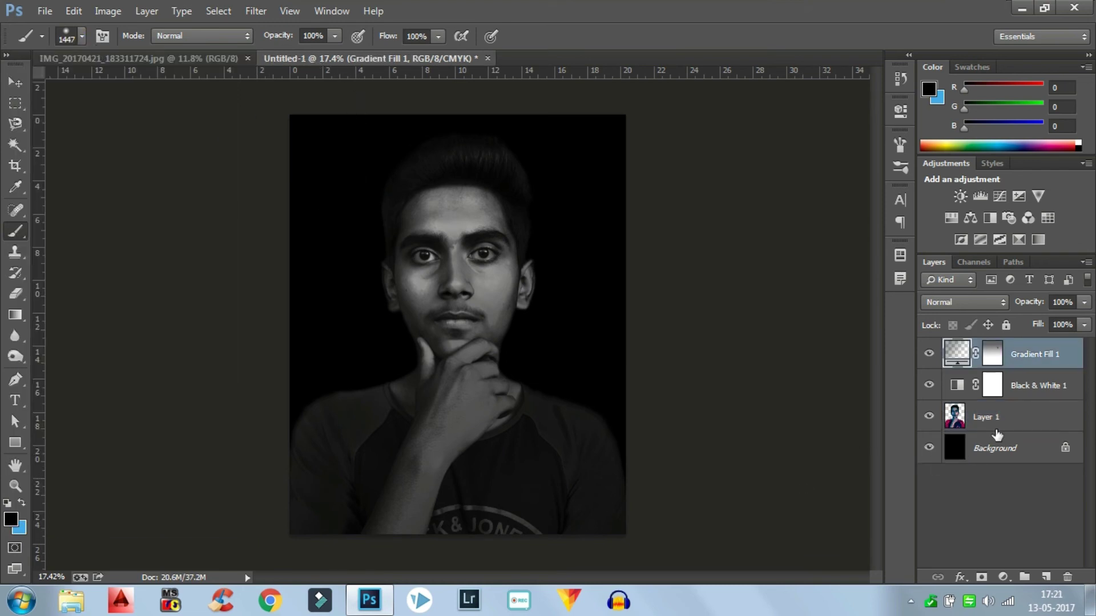
# - Add Layer 2 and paint soft black over the bottom and top of the portrait
pyautogui.click(1045, 577)
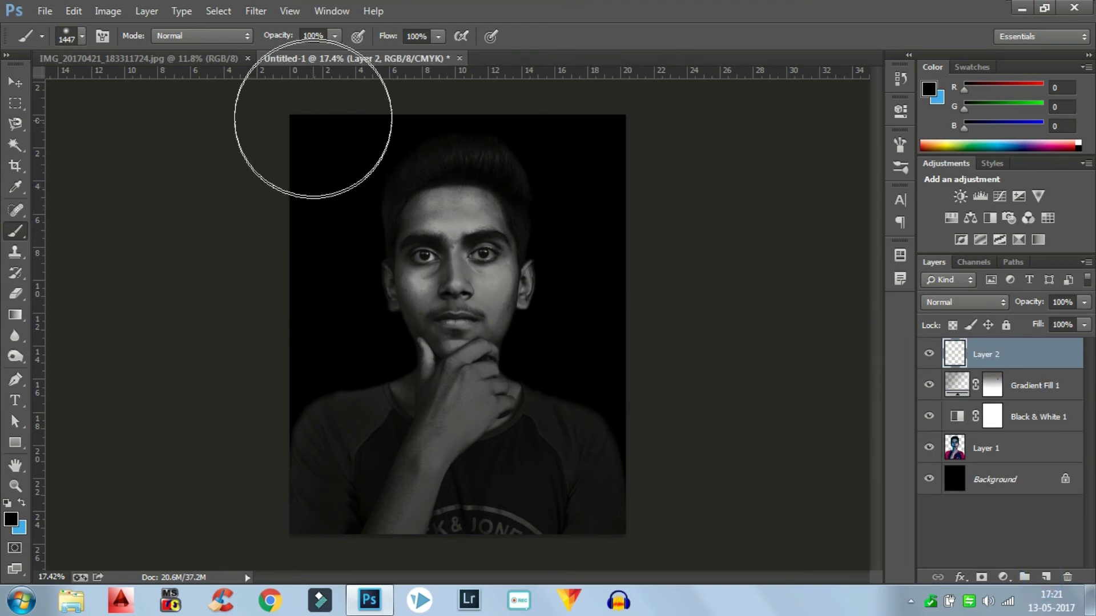
pyautogui.moveTo(365, 502)
pyautogui.mouseDown()
pyautogui.moveTo(532, 532)
pyautogui.moveTo(596, 515)
pyautogui.moveTo(646, 451)
pyautogui.moveTo(694, 346)
pyautogui.moveTo(699, 280)
pyautogui.moveTo(681, 193)
pyautogui.mouseUp()
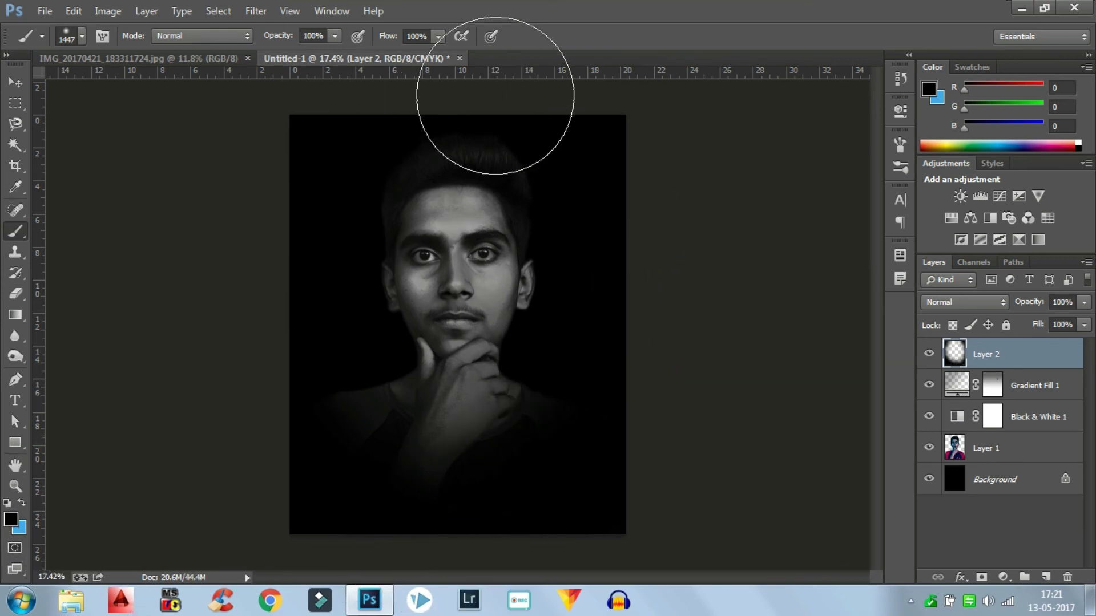
pyautogui.click(315, 130)
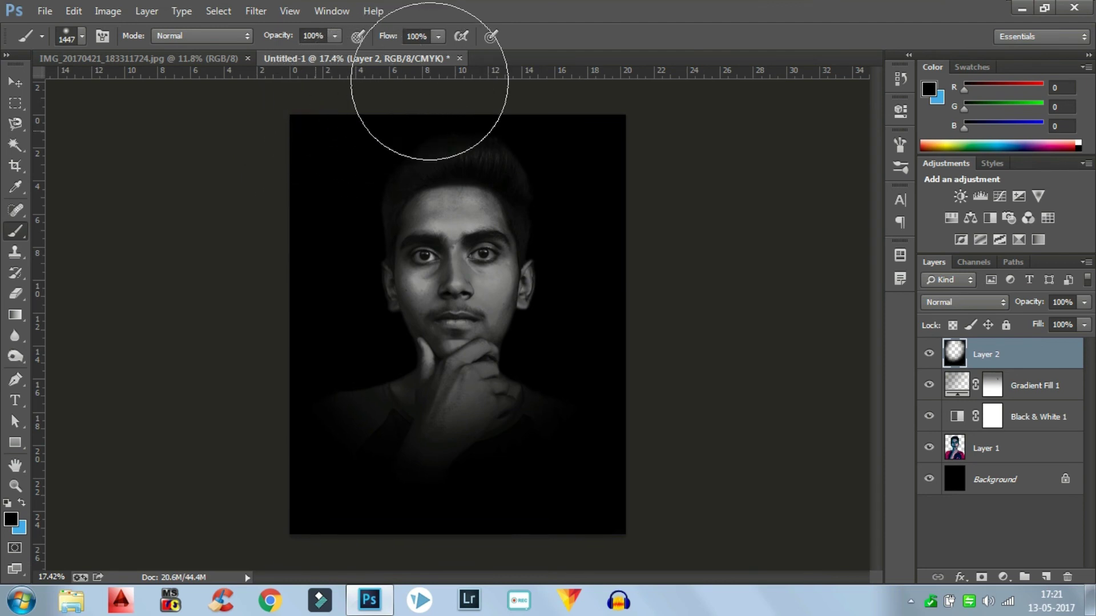